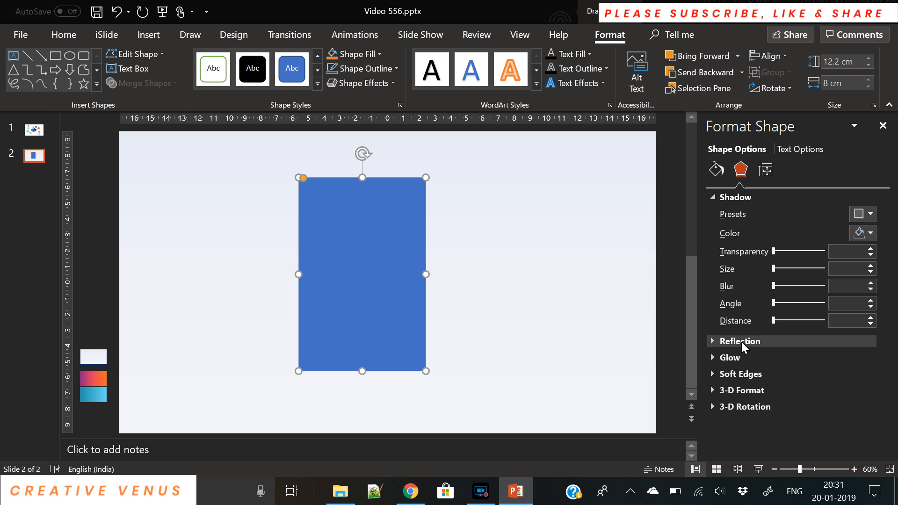
- Apply the parallel 3-D rotation preset with X 314.7°, Y 324.6° and Z 60.2° to the blue rounded rectangle
{"action": "left_click", "coordinate": [742, 342]}
{"action": "left_click", "coordinate": [867, 358]}
{"action": "left_click", "coordinate": [764, 341]}
{"action": "left_click", "coordinate": [733, 340]}
{"action": "left_click", "coordinate": [730, 197]}
{"action": "left_click", "coordinate": [732, 279]}
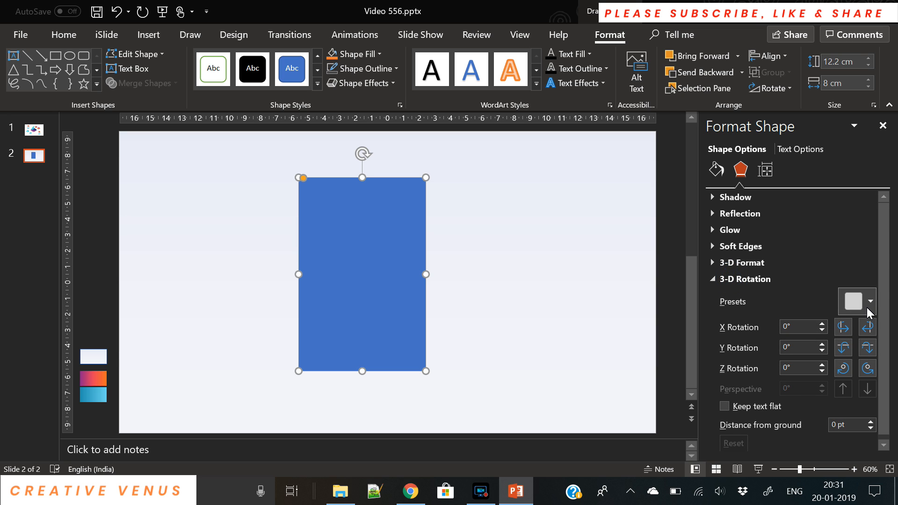
{"action": "left_click", "coordinate": [869, 301]}
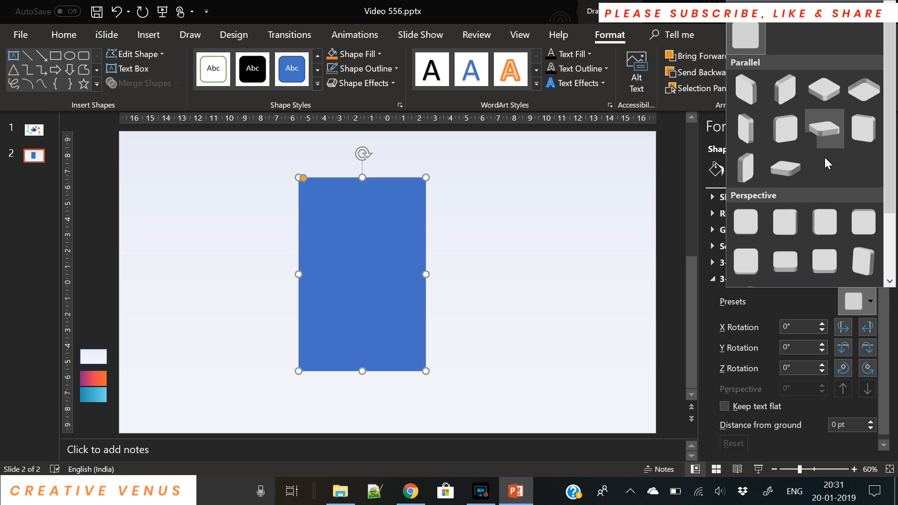
{"action": "left_click", "coordinate": [823, 90]}
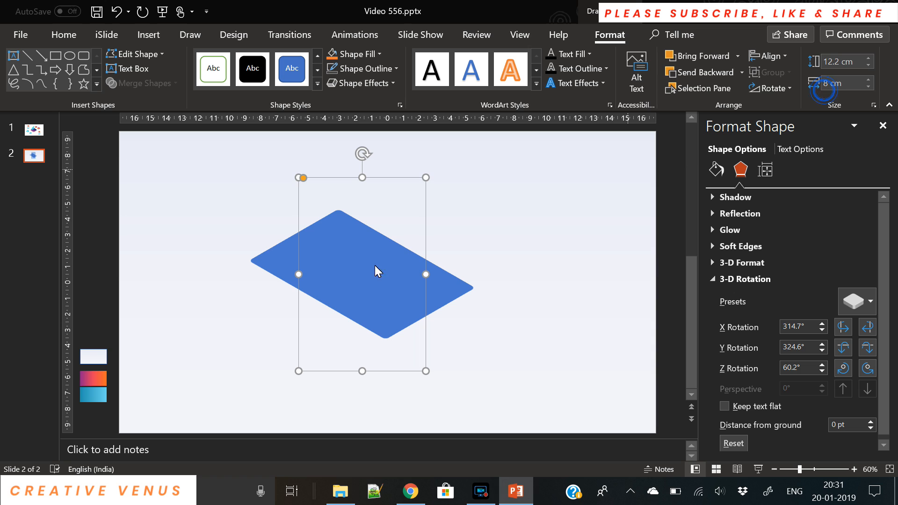
- Move the tilted rectangle to the middle of the slide and stretch its height to about 13.7 cm
{"action": "left_click_drag", "start_coordinate": [374, 270], "coordinate": [395, 280]}
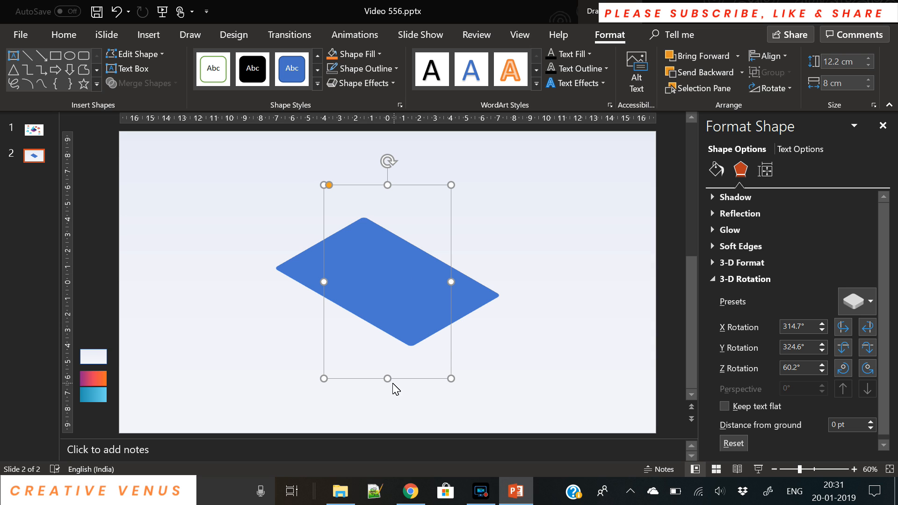
{"action": "left_click_drag", "start_coordinate": [392, 382], "coordinate": [406, 405]}
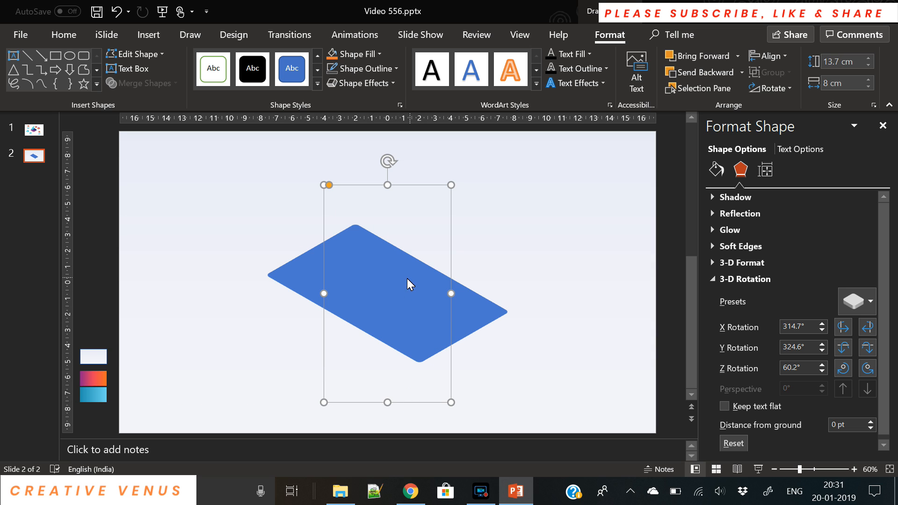
{"action": "key", "text": "Up"}
{"action": "key", "text": "Up"}
- Round the tilted rectangle's corners slightly more and give it a solid white fill
{"action": "left_click_drag", "start_coordinate": [330, 179], "coordinate": [332, 180]}
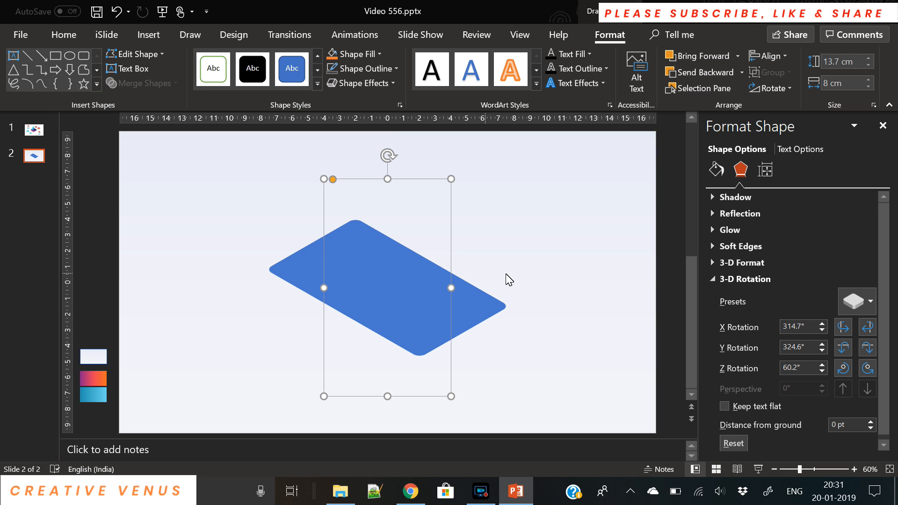
{"action": "left_click", "coordinate": [527, 273]}
{"action": "left_click", "coordinate": [422, 283]}
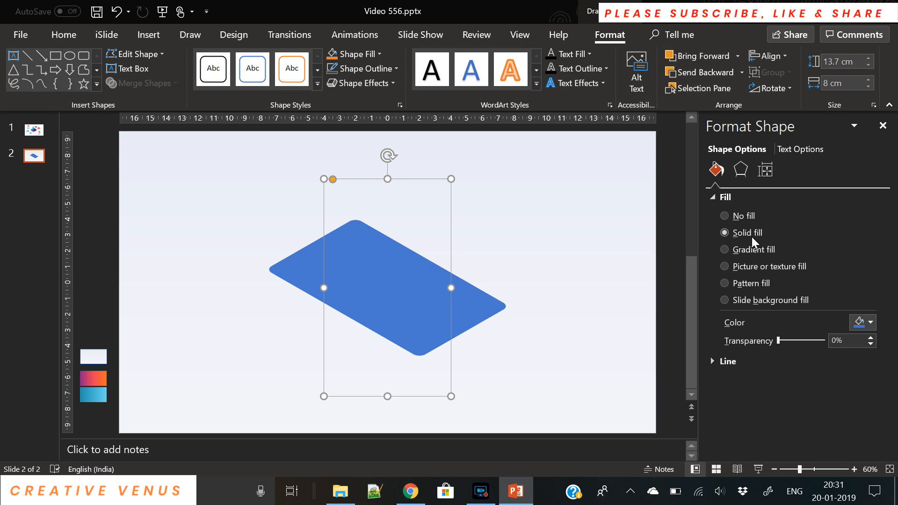
{"action": "left_click", "coordinate": [861, 321]}
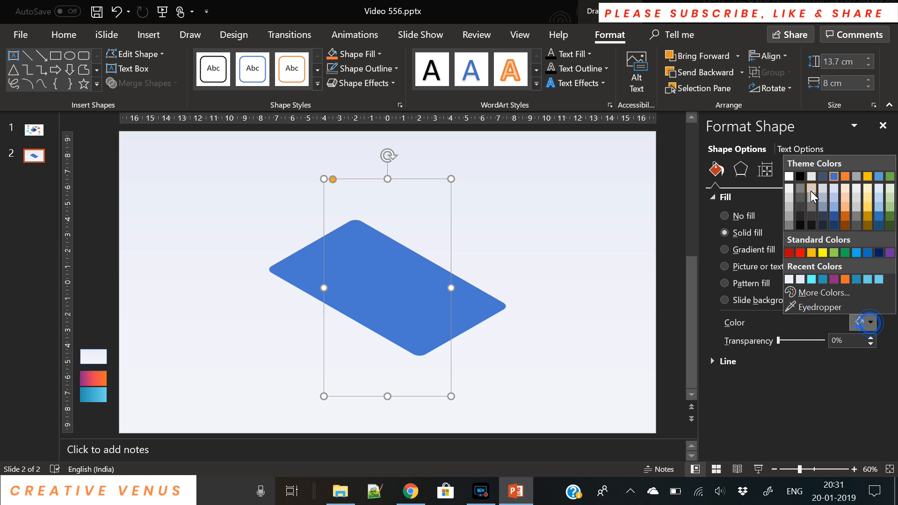
{"action": "left_click", "coordinate": [790, 175]}
- Give the white rectangle a 3-D depth of 21 pt so it becomes a slab
{"action": "left_click", "coordinate": [740, 169]}
{"action": "left_click_drag", "start_coordinate": [881, 325], "coordinate": [887, 368]}
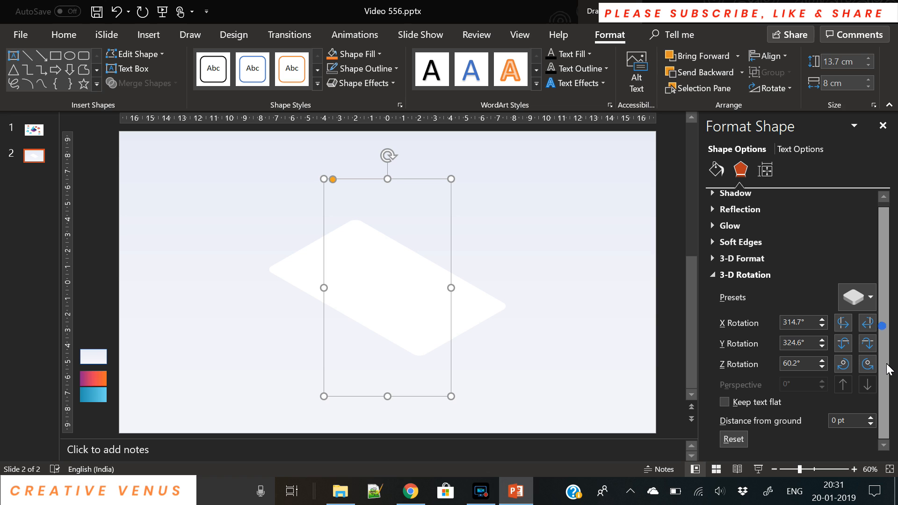
{"action": "left_click", "coordinate": [749, 258]}
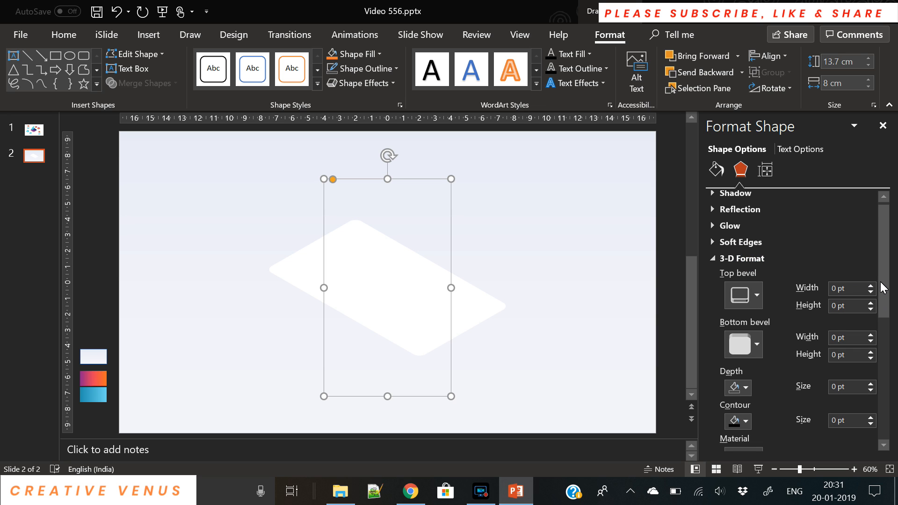
{"action": "left_click_drag", "start_coordinate": [881, 284], "coordinate": [892, 359]}
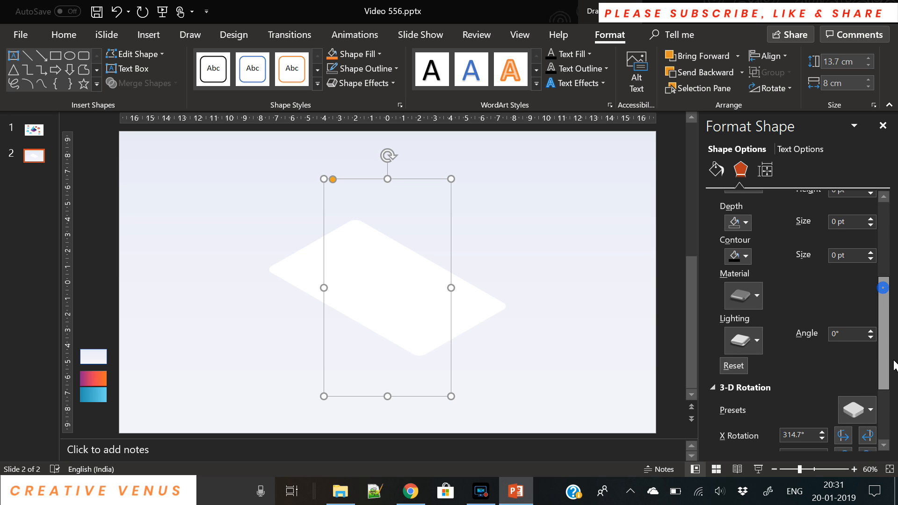
{"action": "left_click", "coordinate": [870, 219]}
{"action": "left_click_drag", "start_coordinate": [870, 223], "coordinate": [871, 223]}
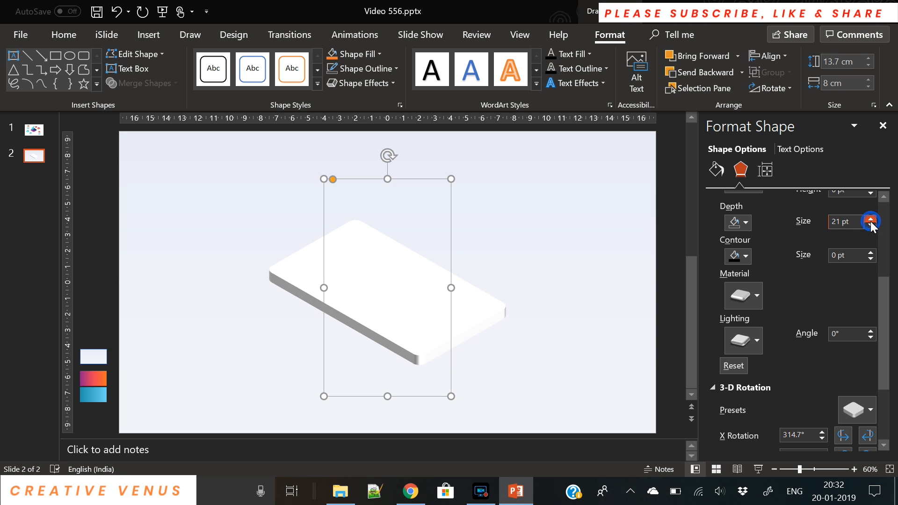
- Apply the last of the Standard materials to the slab and set its lighting angle to 40°
{"action": "left_click", "coordinate": [739, 300]}
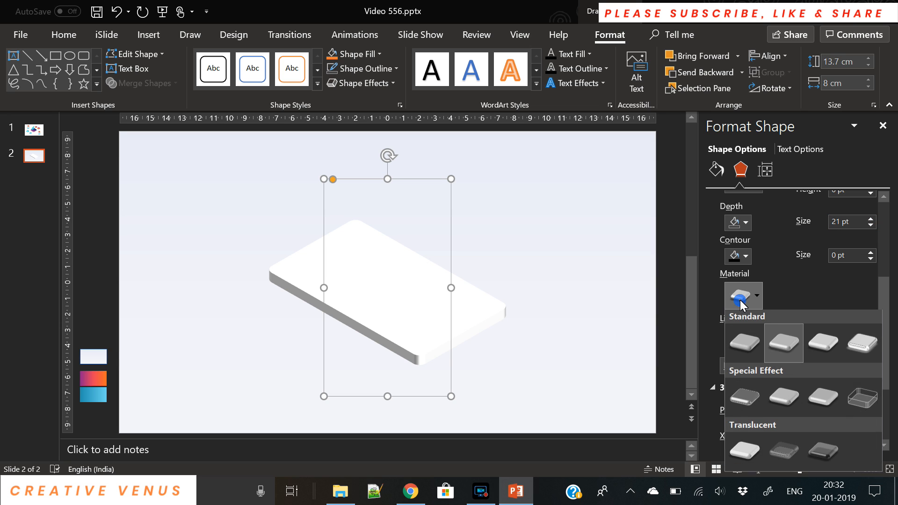
{"action": "left_click", "coordinate": [874, 350]}
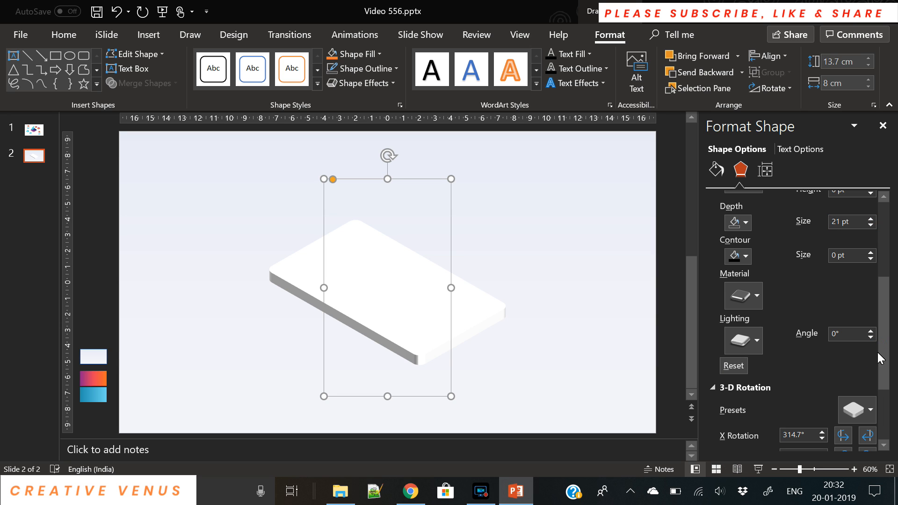
{"action": "left_click_drag", "start_coordinate": [869, 330], "coordinate": [869, 330]}
{"action": "left_click", "coordinate": [870, 338]}
{"action": "left_click", "coordinate": [869, 337]}
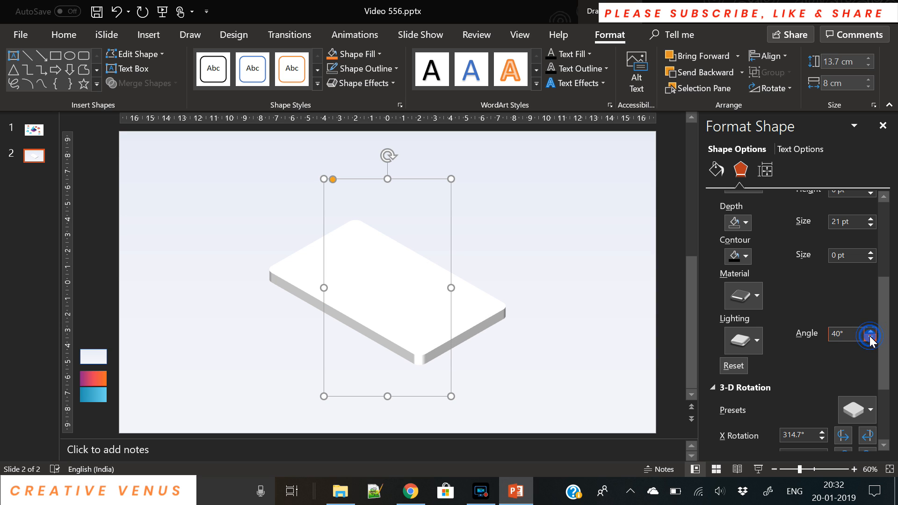
{"action": "left_click", "coordinate": [518, 365]}
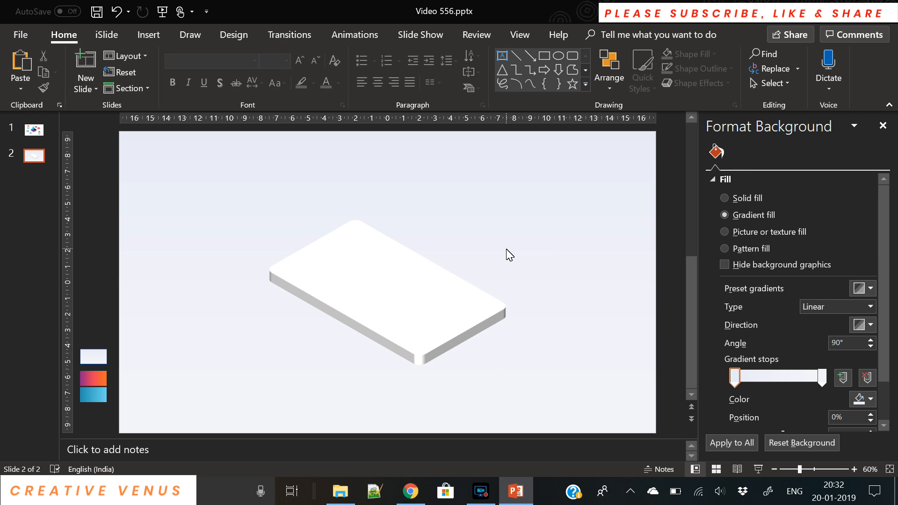
{"action": "left_click", "coordinate": [153, 36]}
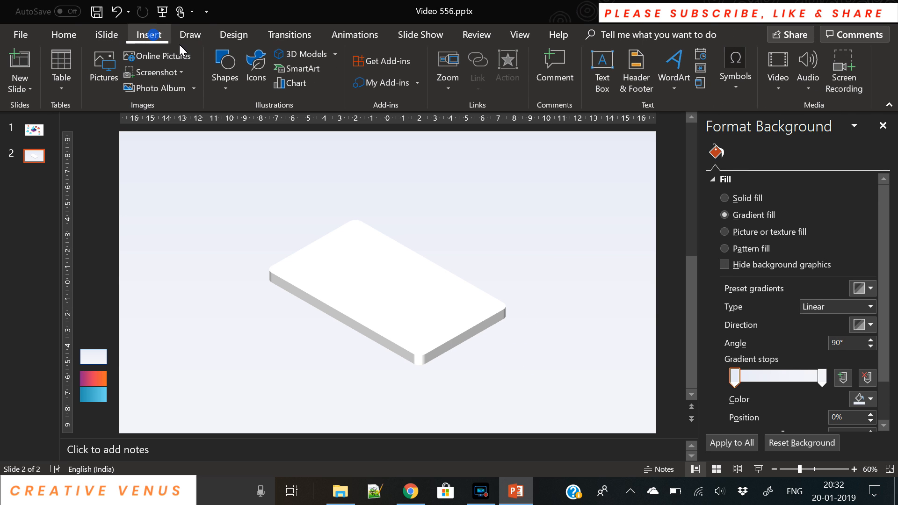
{"action": "left_click", "coordinate": [222, 87]}
{"action": "left_click", "coordinate": [223, 87]}
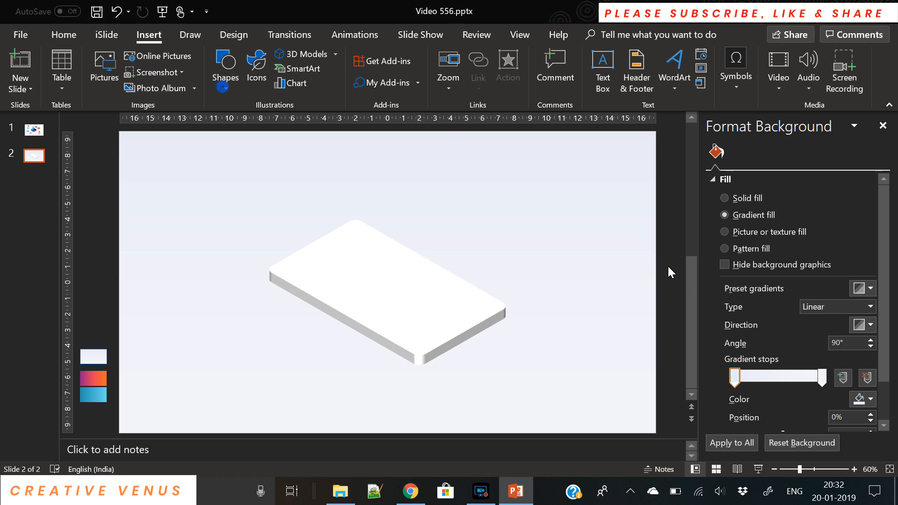
- Set the slab's 3-D depth colour to plain white
{"action": "left_click", "coordinate": [397, 313]}
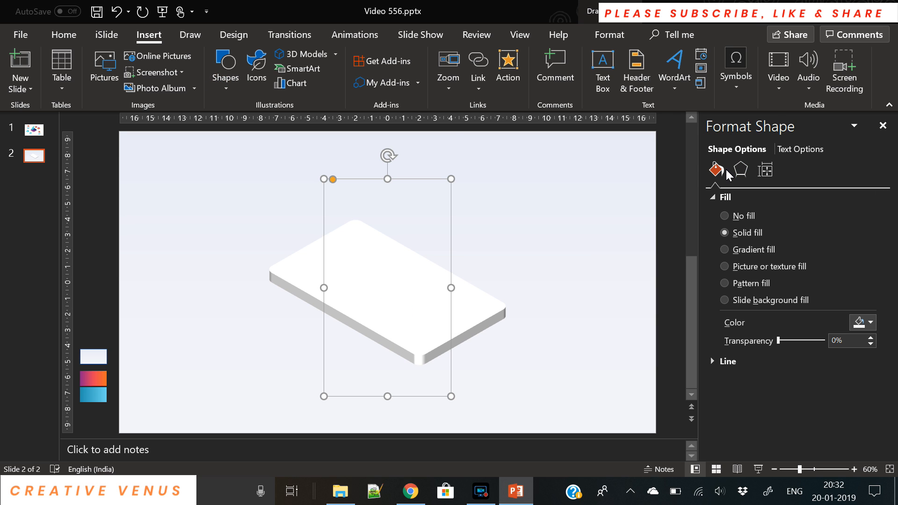
{"action": "left_click", "coordinate": [747, 176]}
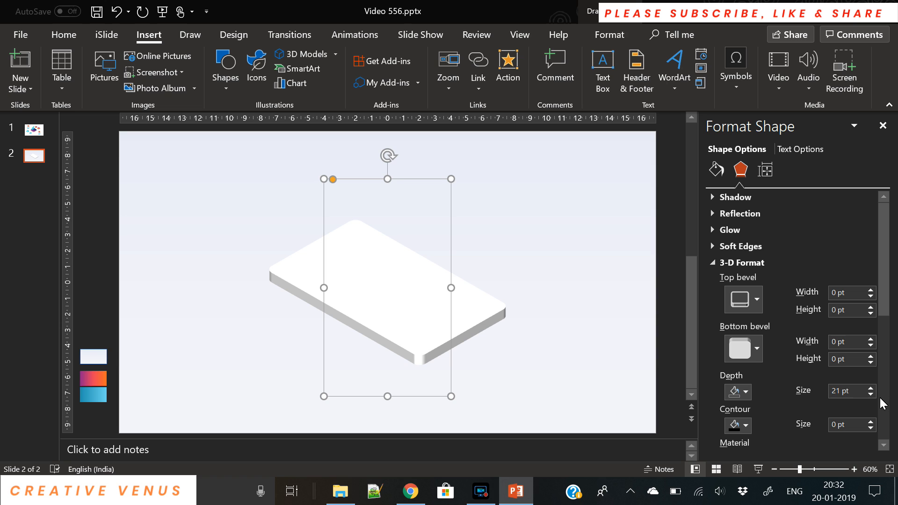
{"action": "left_click", "coordinate": [745, 392]}
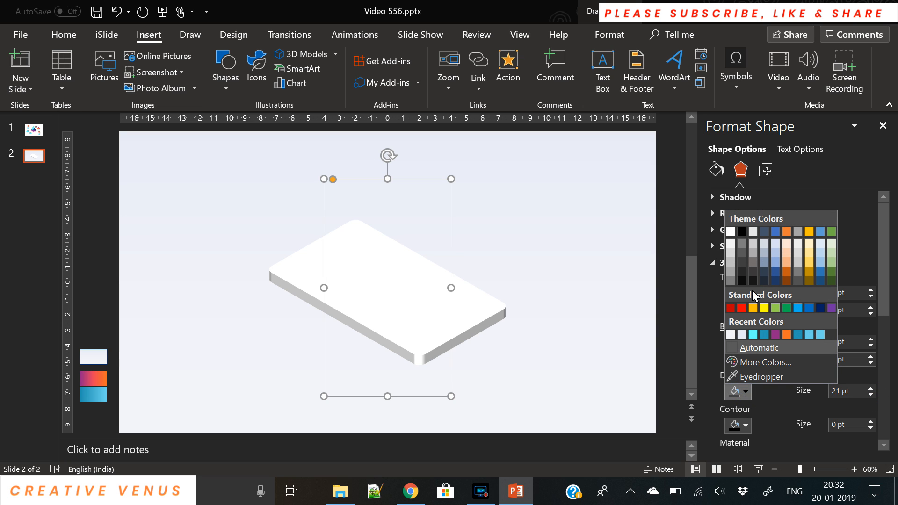
{"action": "left_click", "coordinate": [732, 245]}
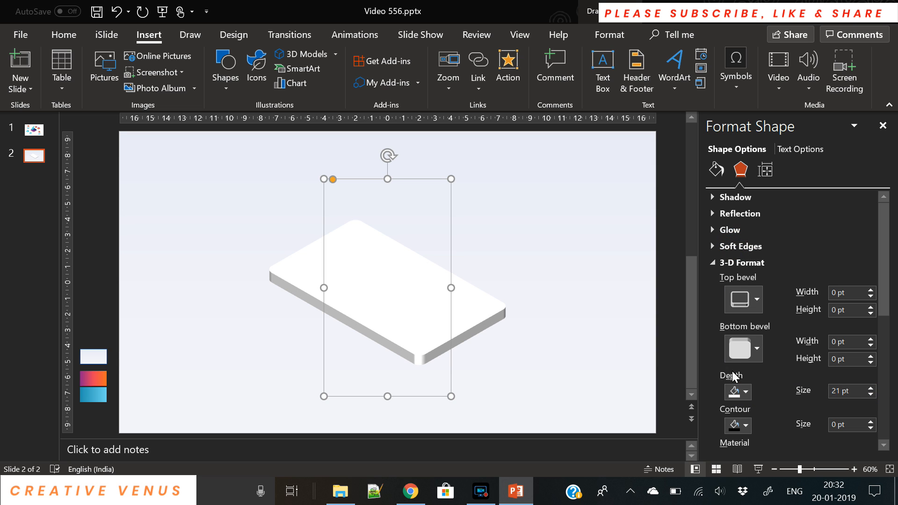
{"action": "left_click", "coordinate": [737, 392]}
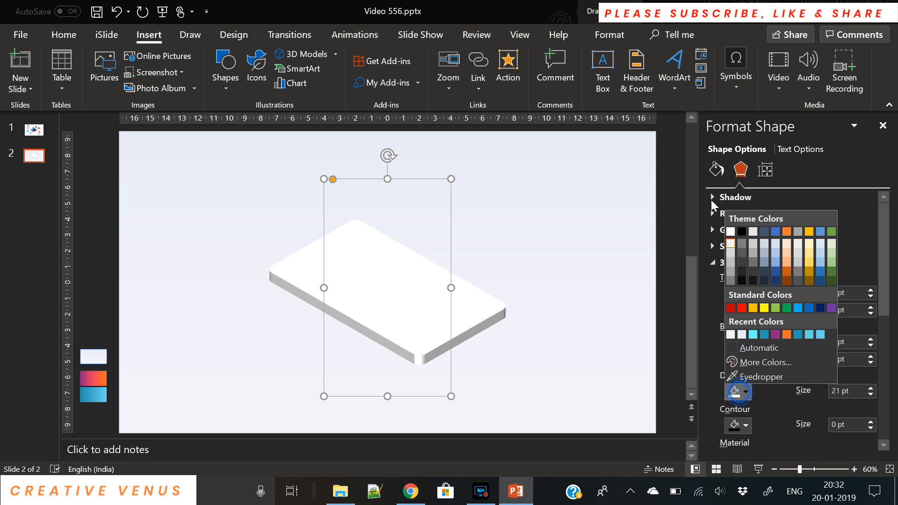
{"action": "left_click", "coordinate": [731, 231]}
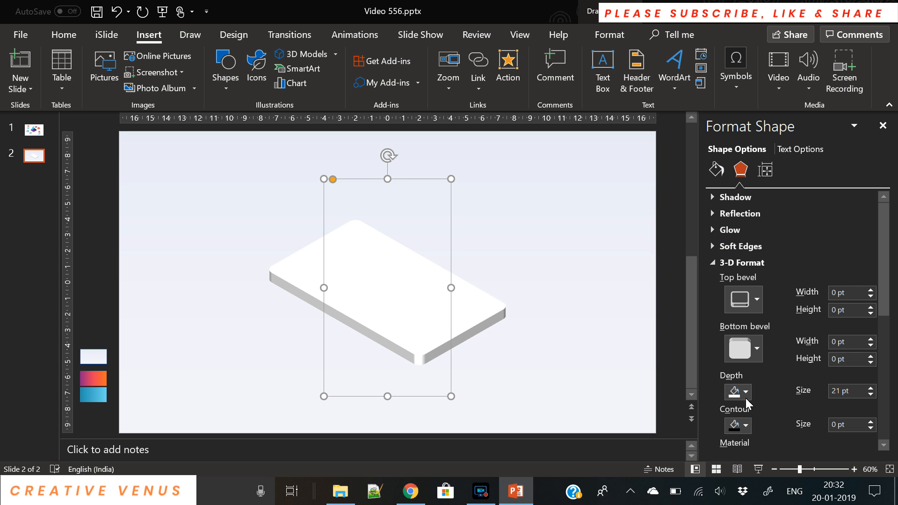
{"action": "left_click", "coordinate": [538, 355]}
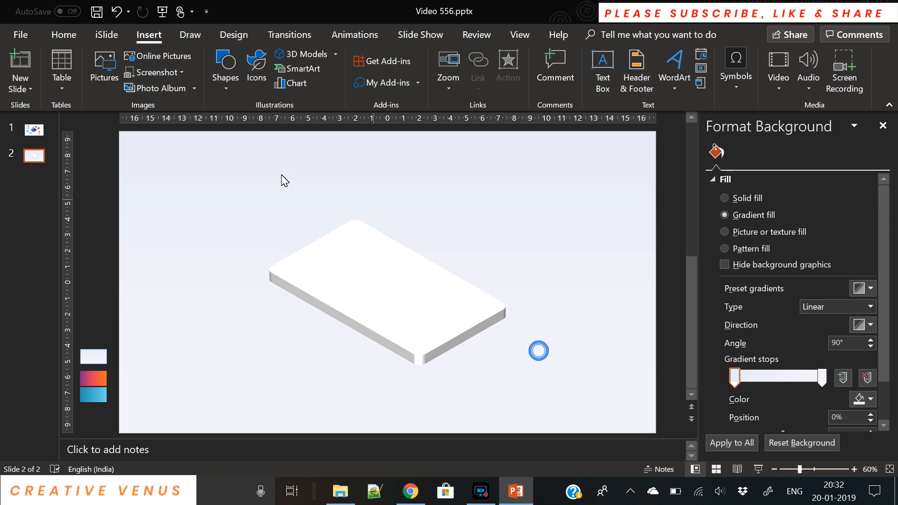
- Draw a small upright rectangle about 0.8 cm high and 0.2 cm wide above the slab
{"action": "left_click", "coordinate": [226, 89]}
{"action": "left_click", "coordinate": [260, 120]}
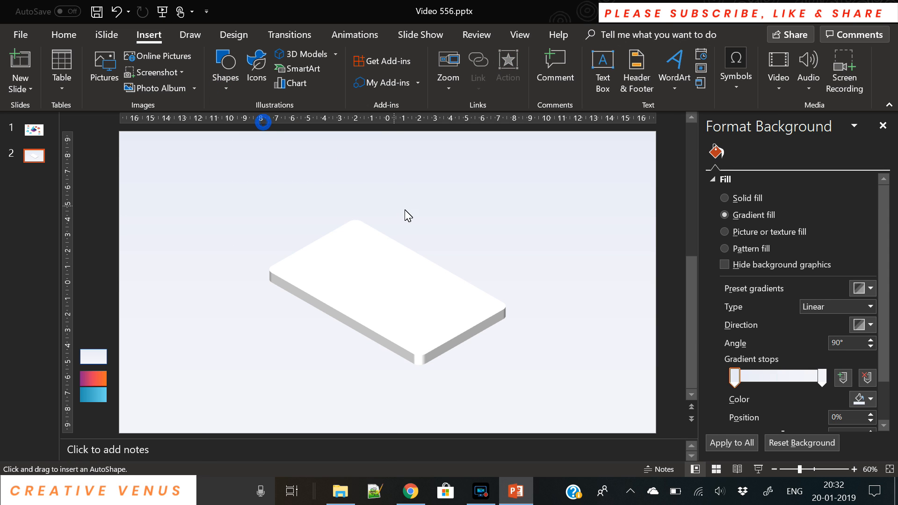
{"action": "left_click_drag", "start_coordinate": [457, 206], "coordinate": [461, 219]}
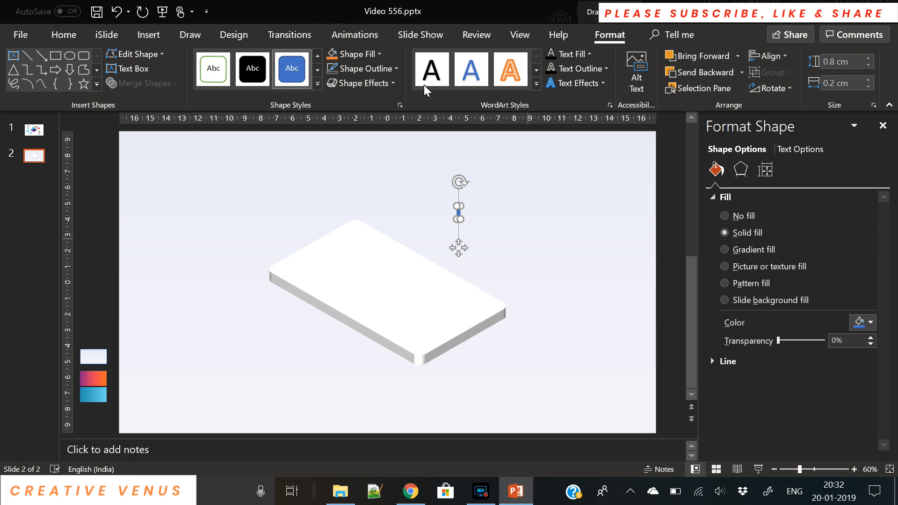
- Apply the parallel 3-D rotation preset with X 45° and Y 35° to the small rectangle
{"action": "left_click", "coordinate": [361, 82]}
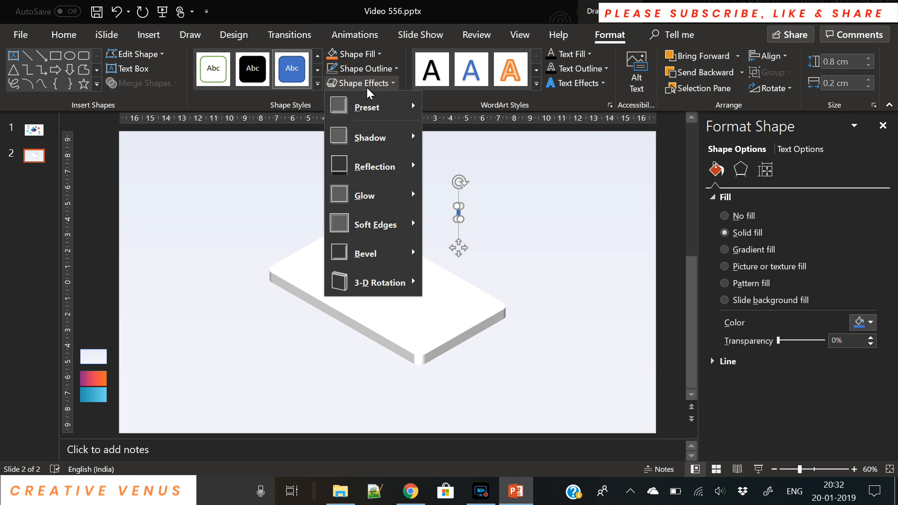
{"action": "left_click", "coordinate": [740, 170]}
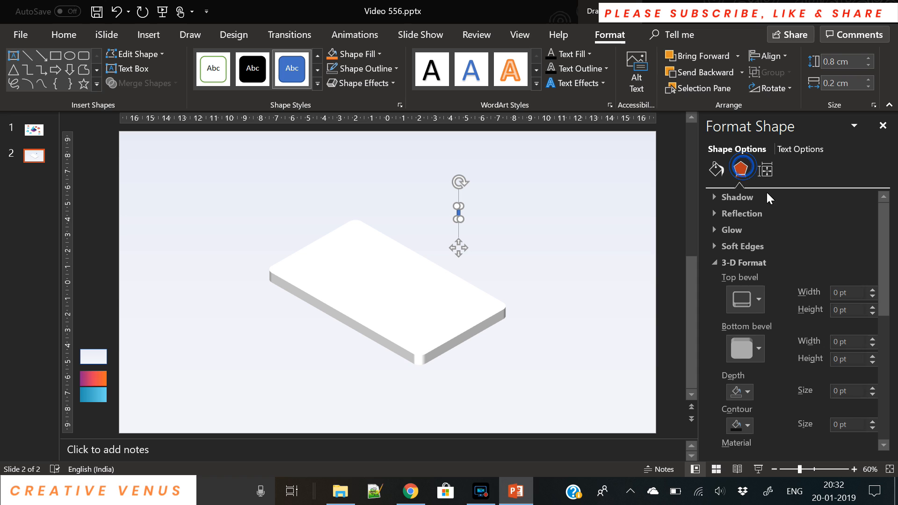
{"action": "left_click_drag", "start_coordinate": [885, 282], "coordinate": [880, 402]}
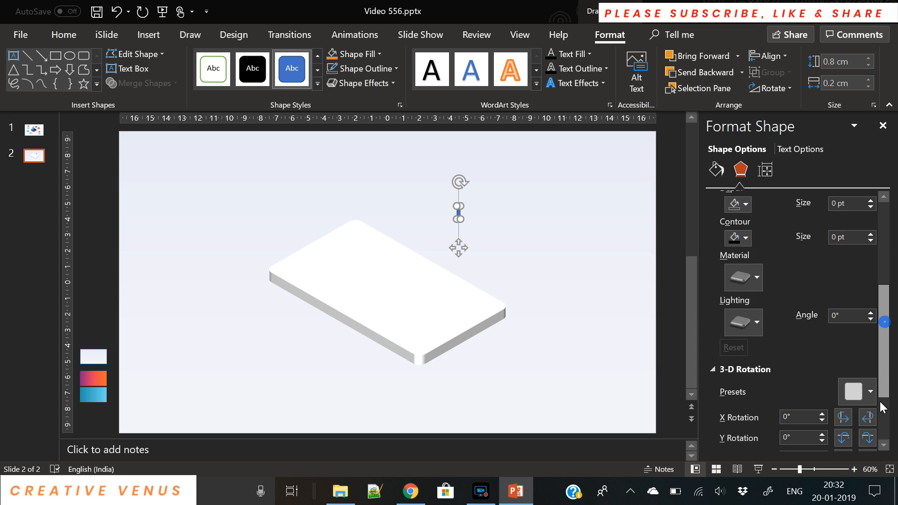
{"action": "left_click", "coordinate": [859, 301]}
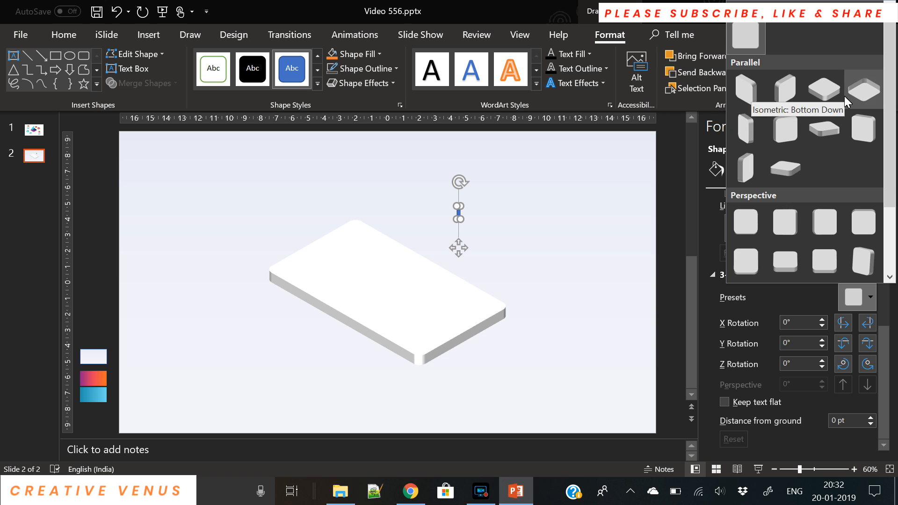
{"action": "left_click", "coordinate": [748, 92]}
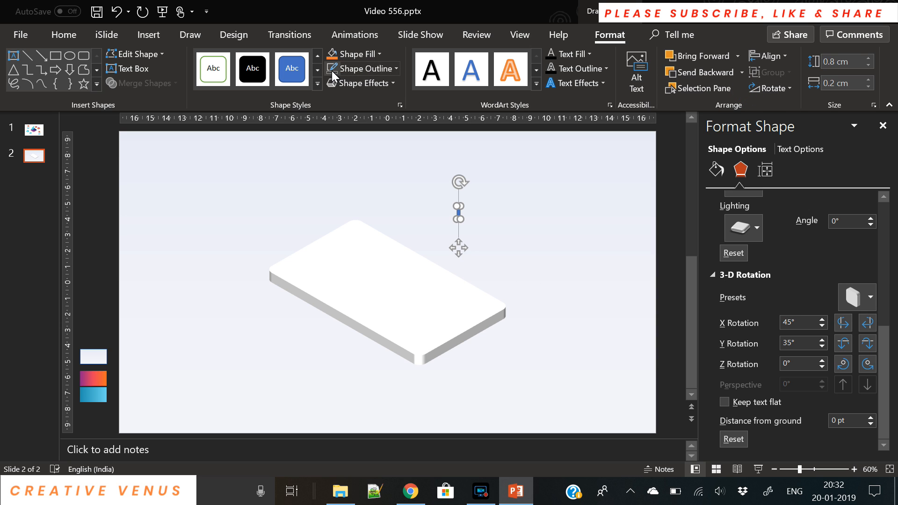
- Fill the small rectangle with White, Background 1 and move it onto the slab's long side face near the front corner
{"action": "left_click", "coordinate": [374, 55]}
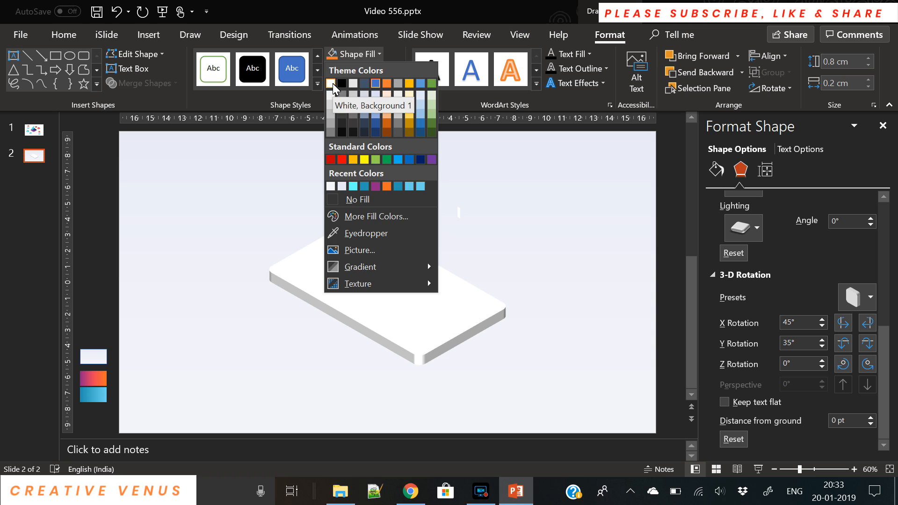
{"action": "left_click", "coordinate": [332, 83]}
{"action": "left_click", "coordinate": [458, 249]}
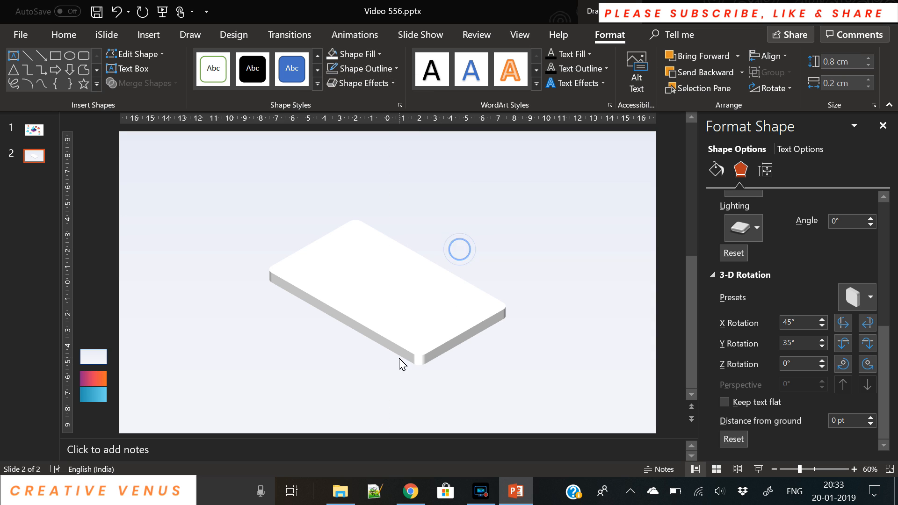
{"action": "left_click", "coordinate": [398, 388]}
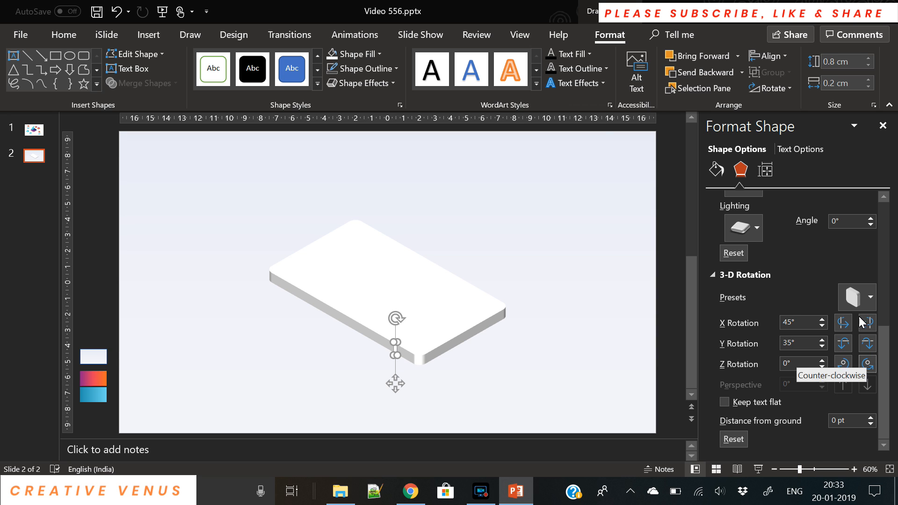
- Fill the small rectangle with the theme's light blue and resize it to about 0.74 cm by 0.13 cm to fit the slab's side face
{"action": "left_click", "coordinate": [371, 57]}
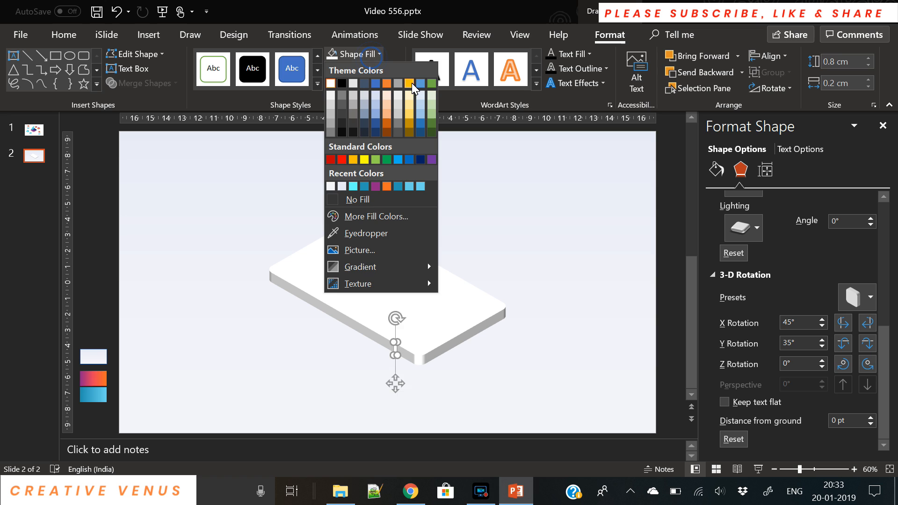
{"action": "left_click", "coordinate": [420, 85]}
{"action": "left_click_drag", "start_coordinate": [800, 470], "coordinate": [863, 470]}
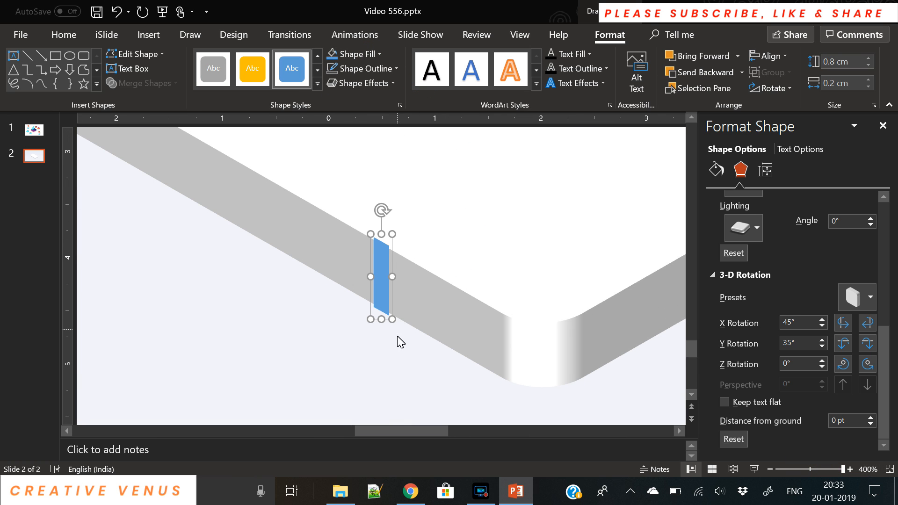
{"action": "left_click", "coordinate": [379, 321]}
- Fill the narrow strip on the slab's side face with White, Background 1
{"action": "left_click", "coordinate": [863, 322]}
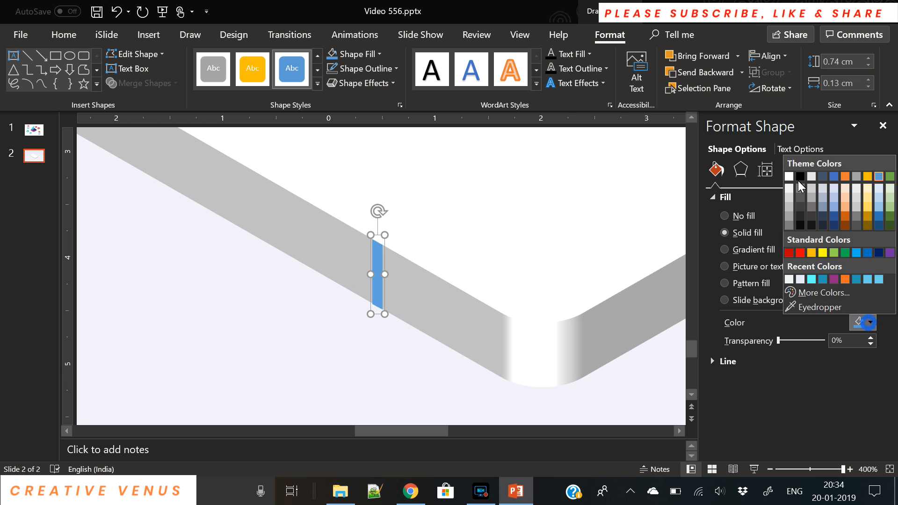
{"action": "left_click", "coordinate": [789, 177]}
{"action": "left_click", "coordinate": [334, 324]}
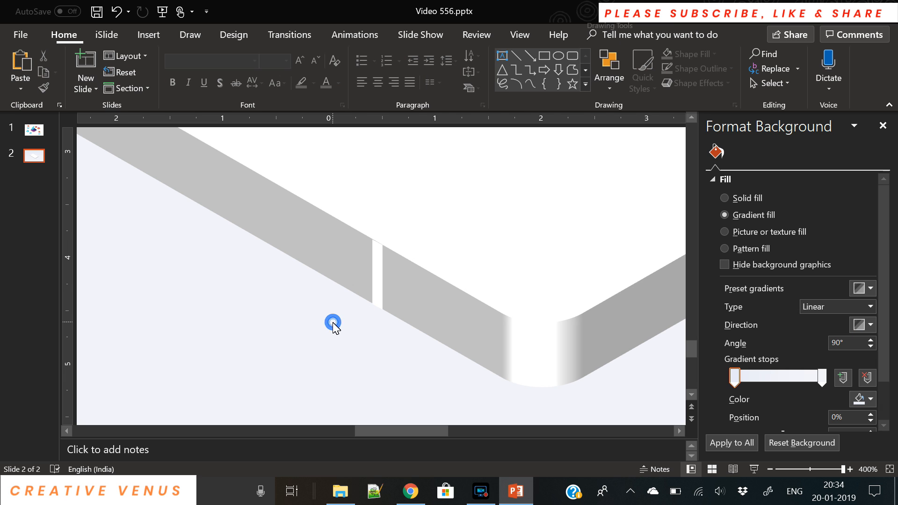
{"action": "left_click", "coordinate": [379, 277]}
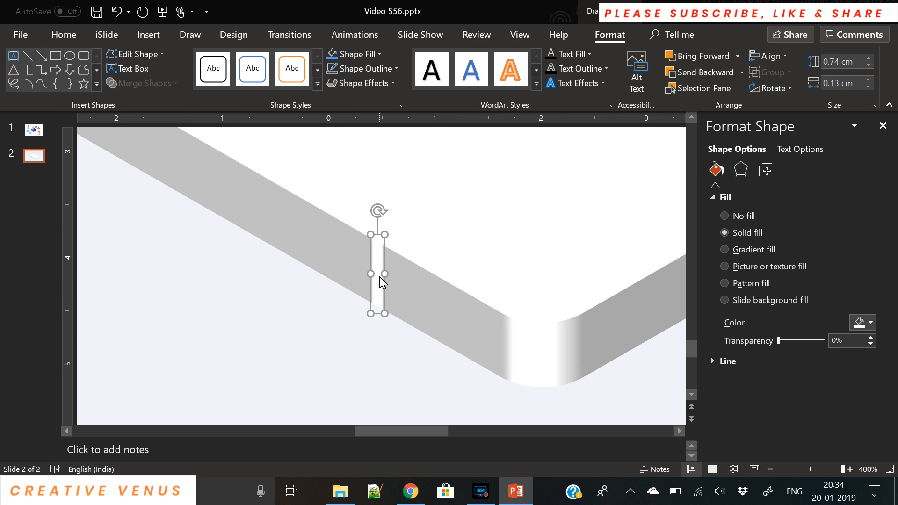
{"action": "left_click", "coordinate": [290, 302]}
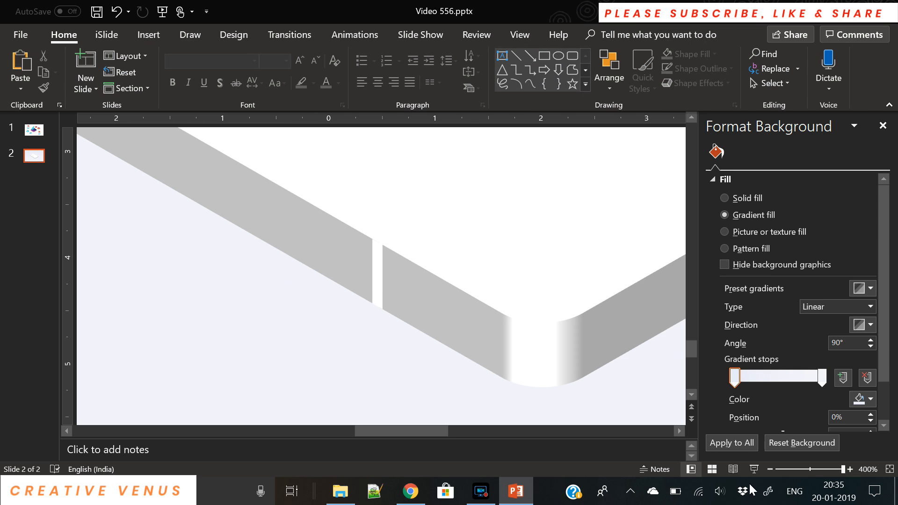
{"action": "left_click", "coordinate": [796, 469]}
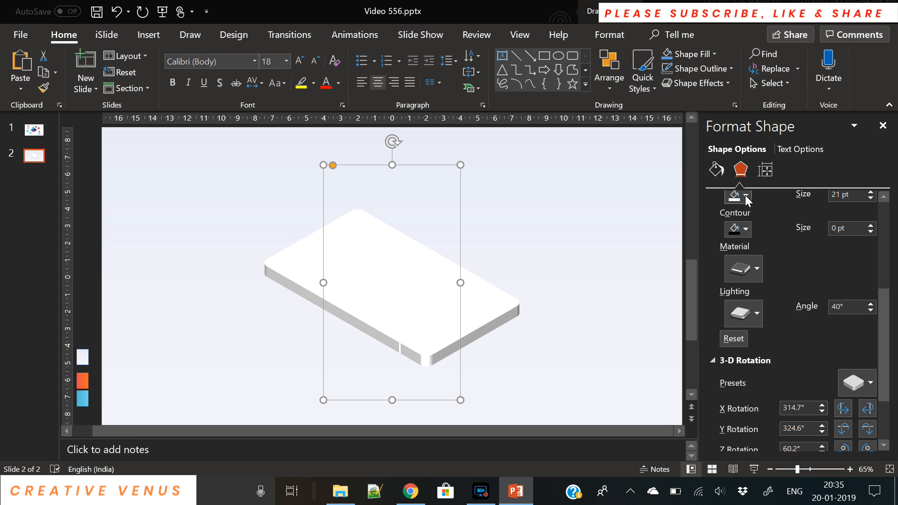
- Set the slab's 3-D depth colour to the lightest tint of the theme's Accent 1 blue
{"action": "left_click", "coordinate": [745, 197]}
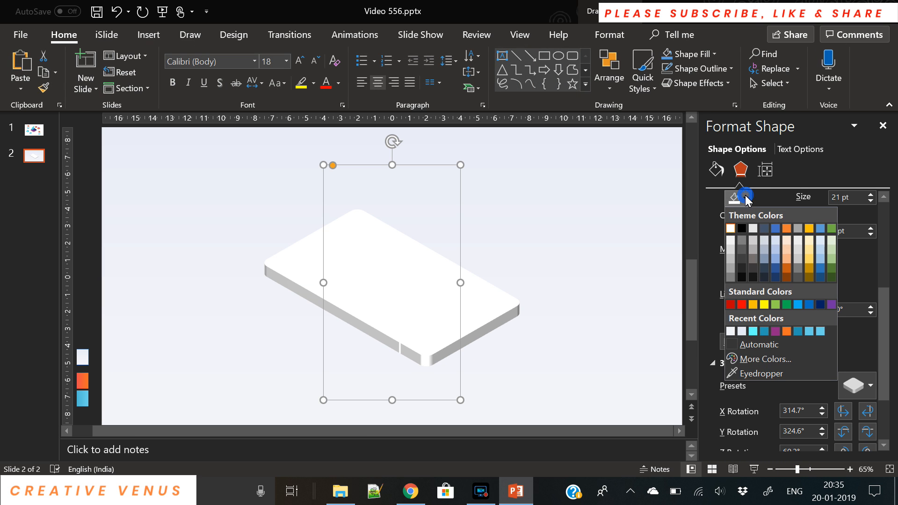
{"action": "left_click", "coordinate": [774, 248]}
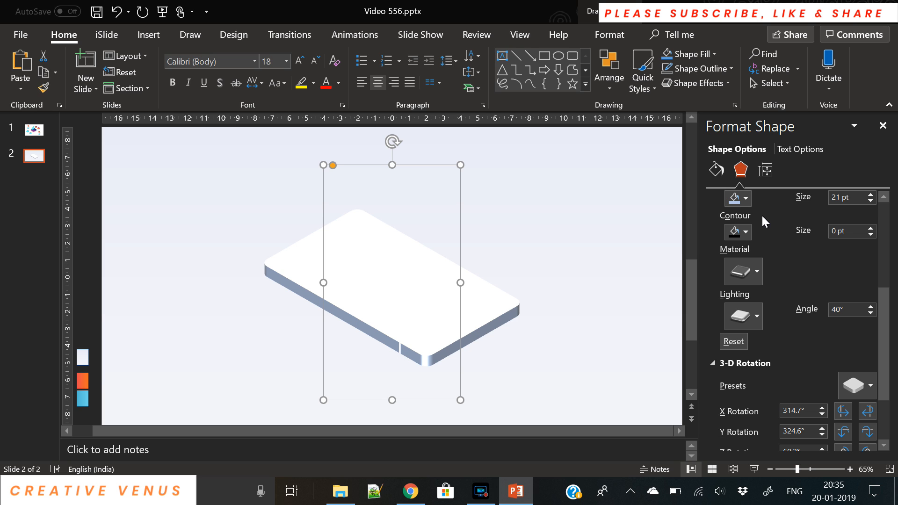
{"action": "left_click", "coordinate": [744, 201]}
{"action": "left_click", "coordinate": [778, 236]}
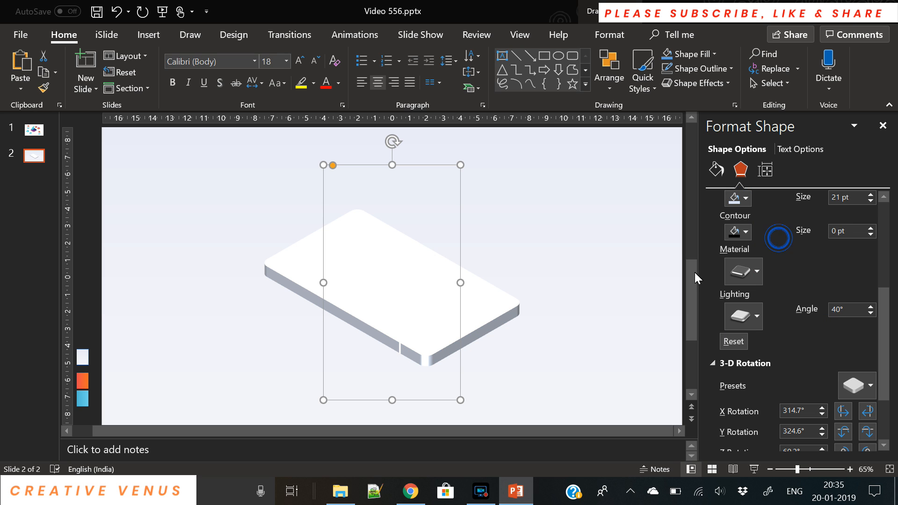
{"action": "left_click", "coordinate": [294, 150]}
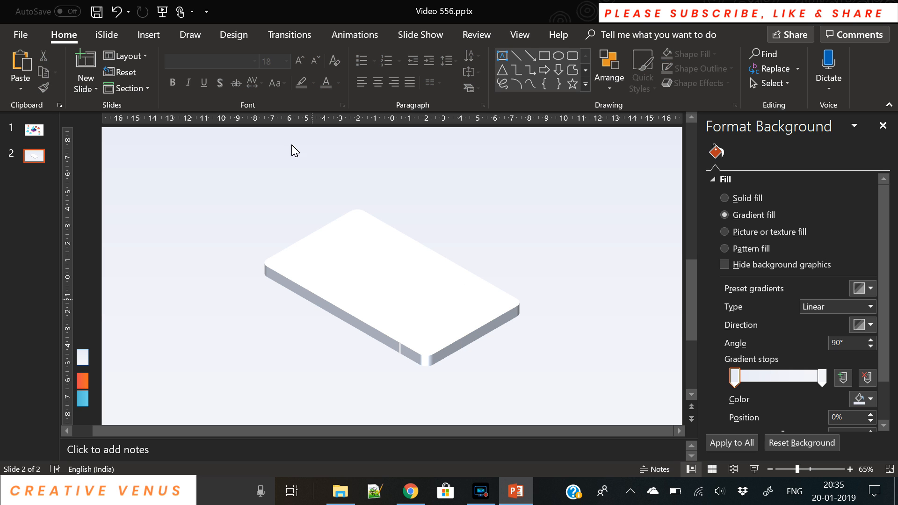
- Draw a circle about 1.2 cm in diameter on the empty background above the slab's far left side
{"action": "left_click", "coordinate": [139, 35]}
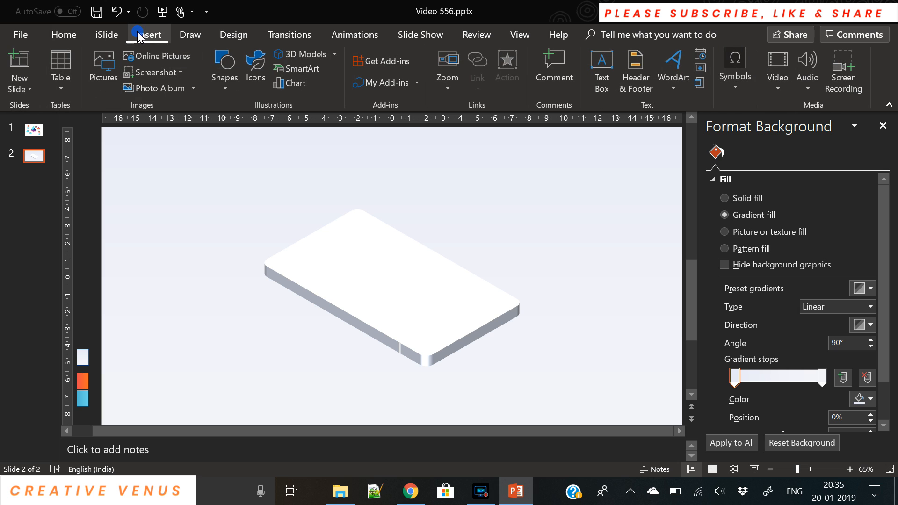
{"action": "left_click", "coordinate": [223, 84]}
{"action": "left_click", "coordinate": [276, 121]}
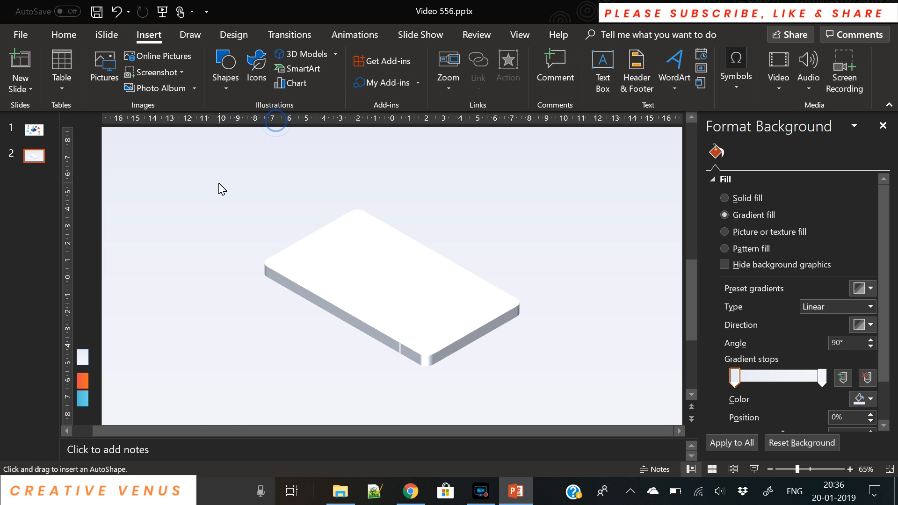
{"action": "left_click_drag", "start_coordinate": [210, 174], "coordinate": [232, 196]}
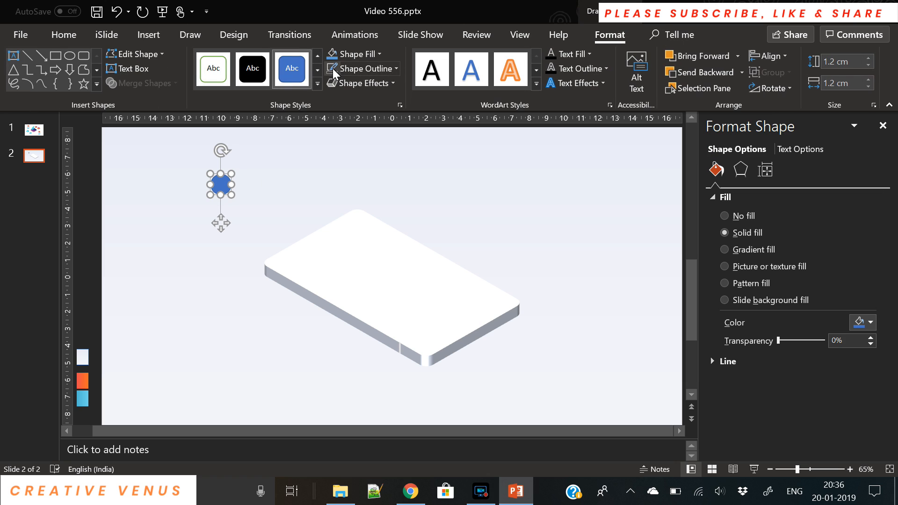
- Duplicate the circle four times to form a row of five circles
{"action": "key", "text": "ctrl+c"}
{"action": "key", "text": "ctrl+v"}
{"action": "left_click_drag", "start_coordinate": [229, 233], "coordinate": [309, 233]}
{"action": "key", "text": "ctrl+v"}
{"action": "key", "text": "ctrl+v"}
{"action": "key", "text": "ctrl+v"}
- Align the tops of the five circles and distribute them horizontally
{"action": "left_click", "coordinate": [219, 234]}
{"action": "left_click_drag", "start_coordinate": [185, 231], "coordinate": [389, 155]}
{"action": "left_click", "coordinate": [768, 55]}
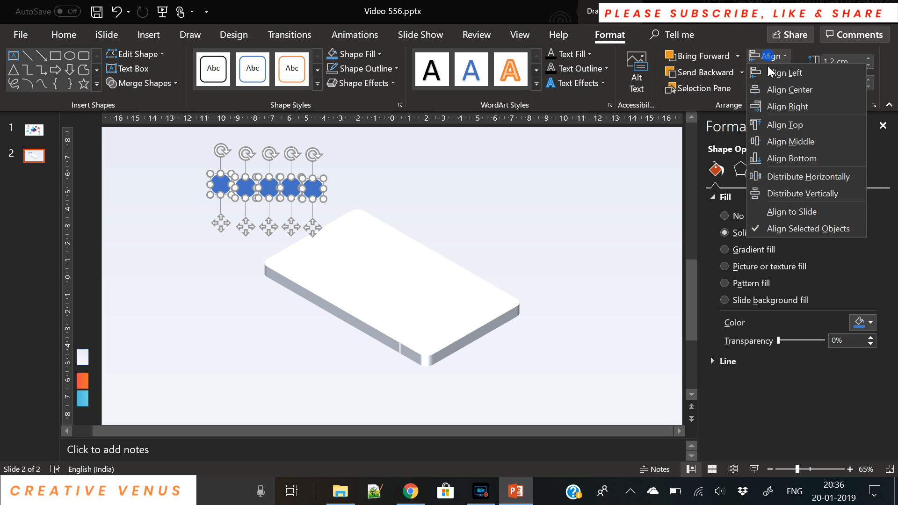
{"action": "left_click", "coordinate": [796, 125]}
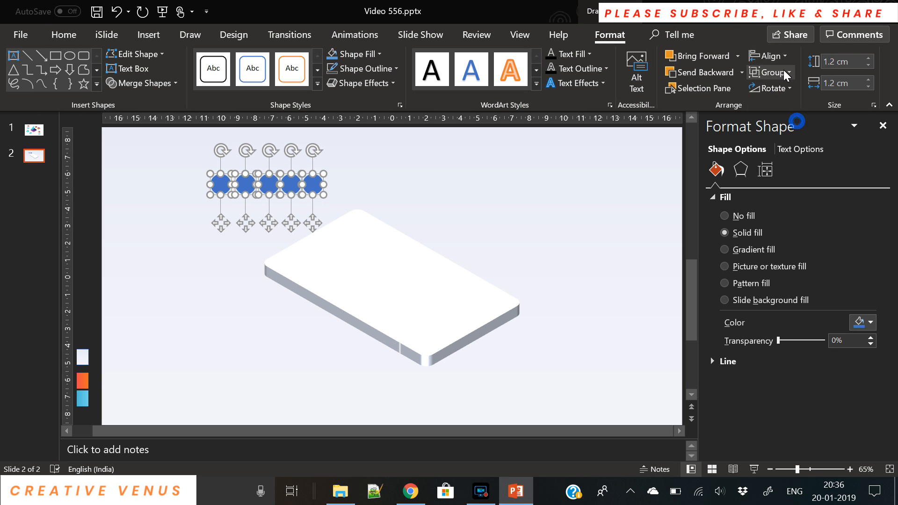
{"action": "left_click", "coordinate": [768, 55]}
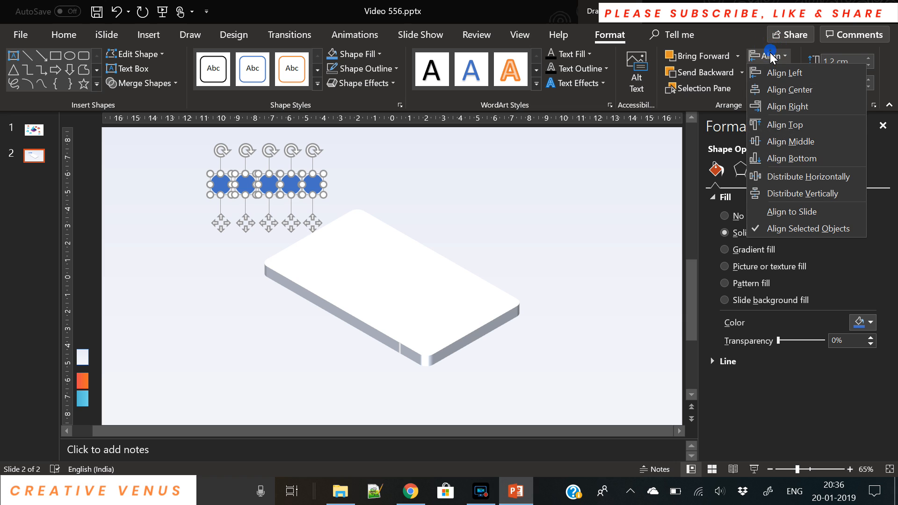
{"action": "left_click", "coordinate": [794, 185]}
- Group the five circles and scale the group down to about 0.2 cm high and 1.1 cm wide
{"action": "key", "text": "ctrl+g"}
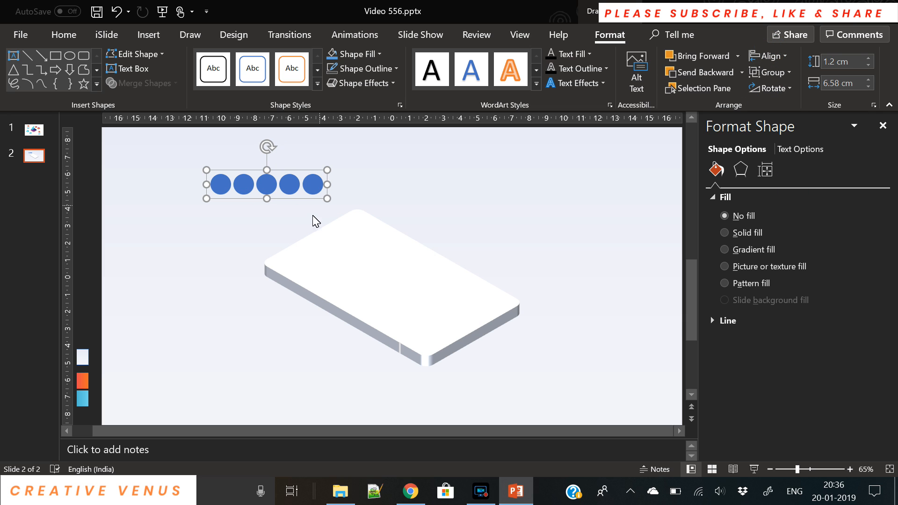
{"action": "left_click_drag", "start_coordinate": [328, 202], "coordinate": [232, 180]}
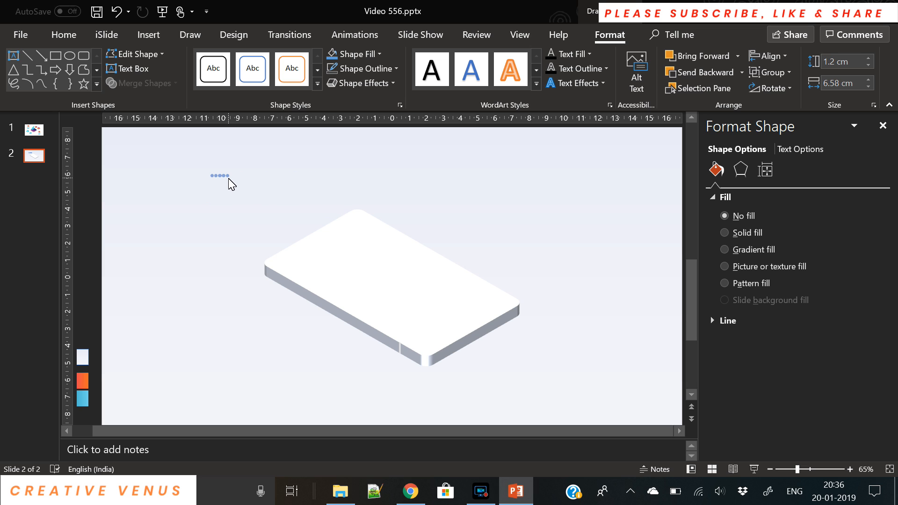
{"action": "left_click_drag", "start_coordinate": [230, 182], "coordinate": [231, 182]}
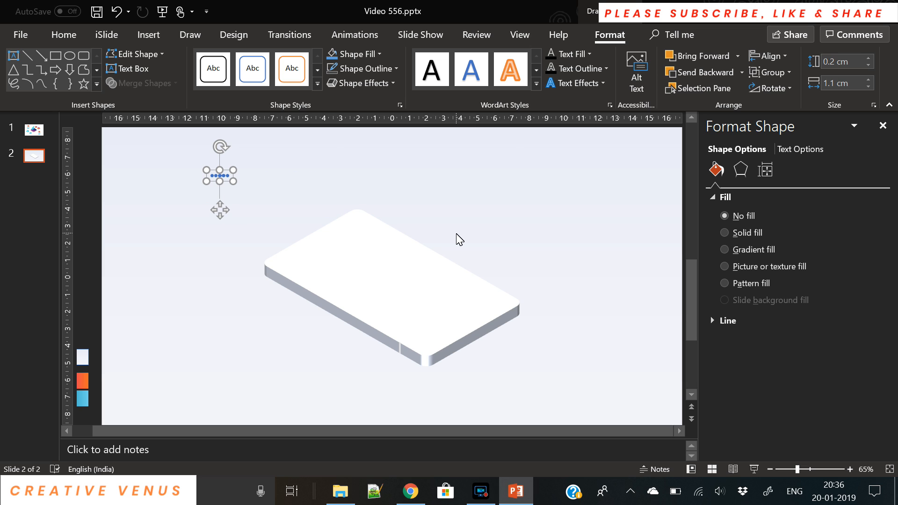
- Apply the parallel 3-D rotation preset with X 315° and Y 35° to the dot group and move it onto the slab's short side face near the front corner
{"action": "left_click", "coordinate": [804, 148]}
{"action": "left_click", "coordinate": [737, 149]}
{"action": "left_click", "coordinate": [743, 179]}
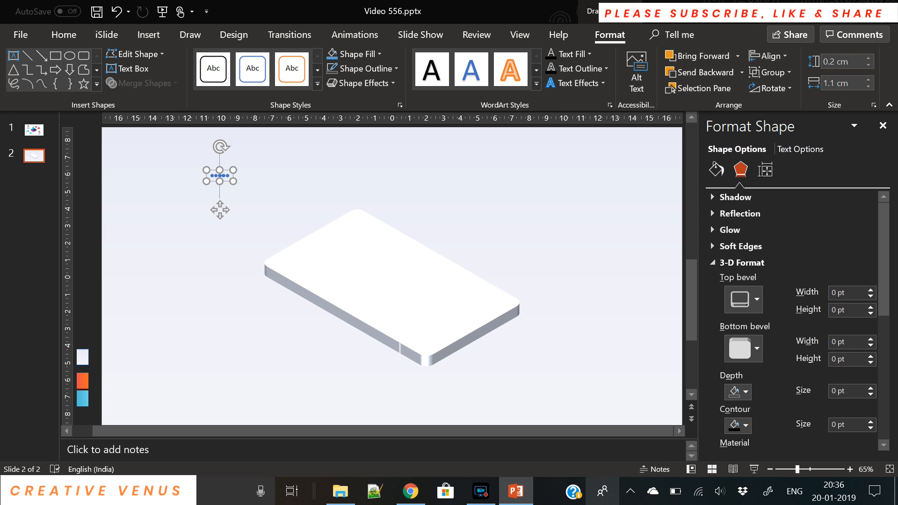
{"action": "left_click", "coordinate": [481, 497]}
{"action": "left_click", "coordinate": [483, 500]}
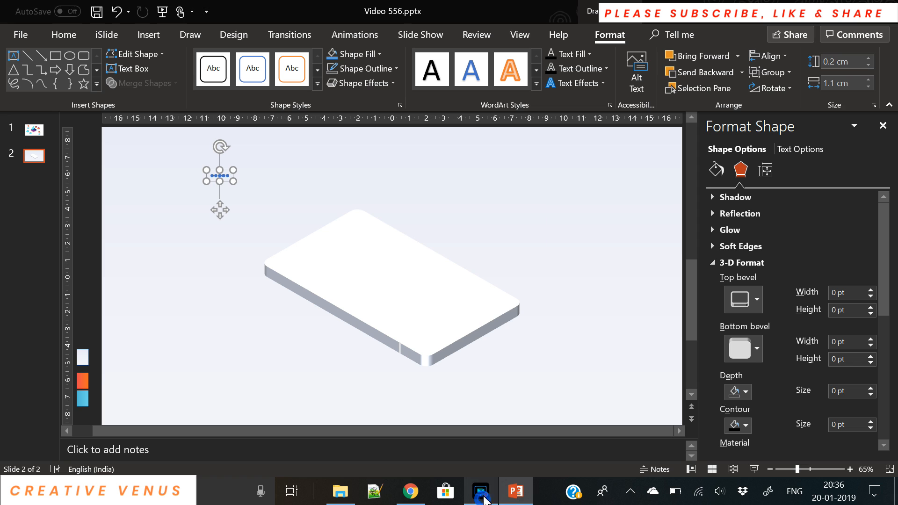
{"action": "left_click_drag", "start_coordinate": [889, 309], "coordinate": [889, 357]}
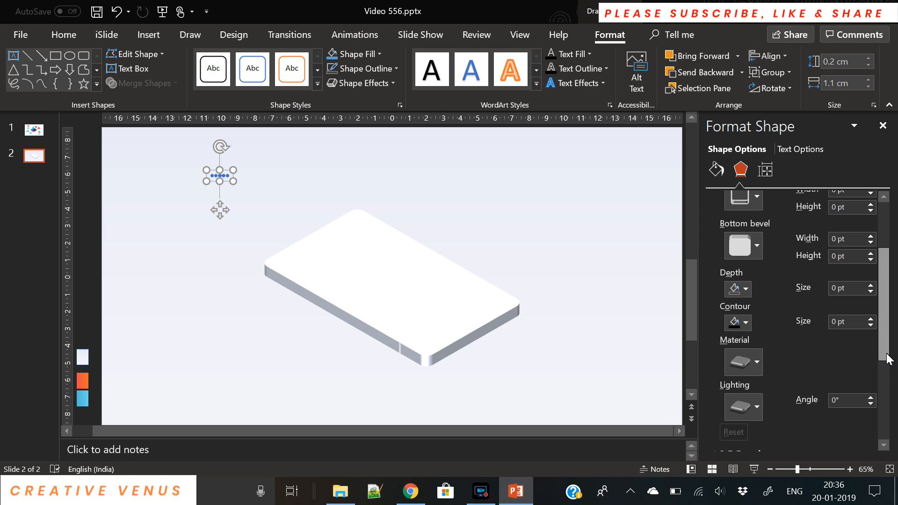
{"action": "scroll", "coordinate": [888, 358], "scroll_direction": "down", "scroll_amount": 5}
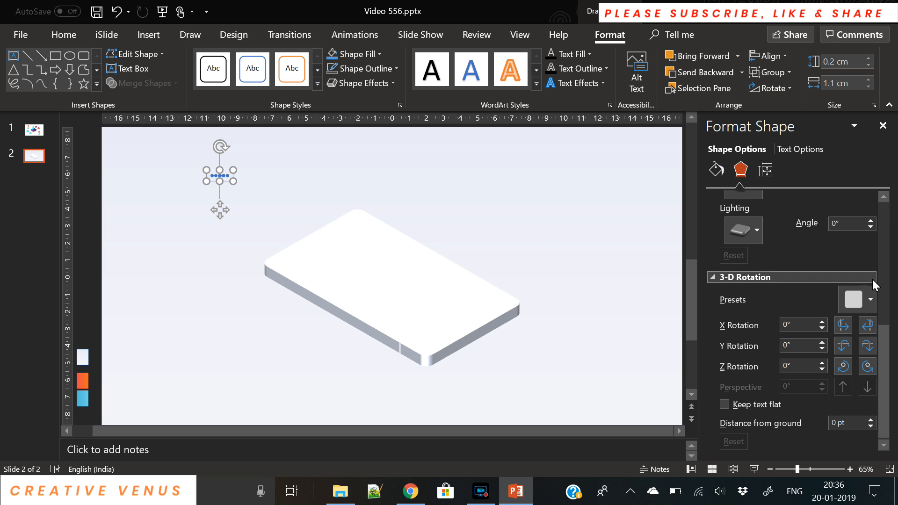
{"action": "left_click", "coordinate": [857, 305]}
{"action": "left_click", "coordinate": [793, 88]}
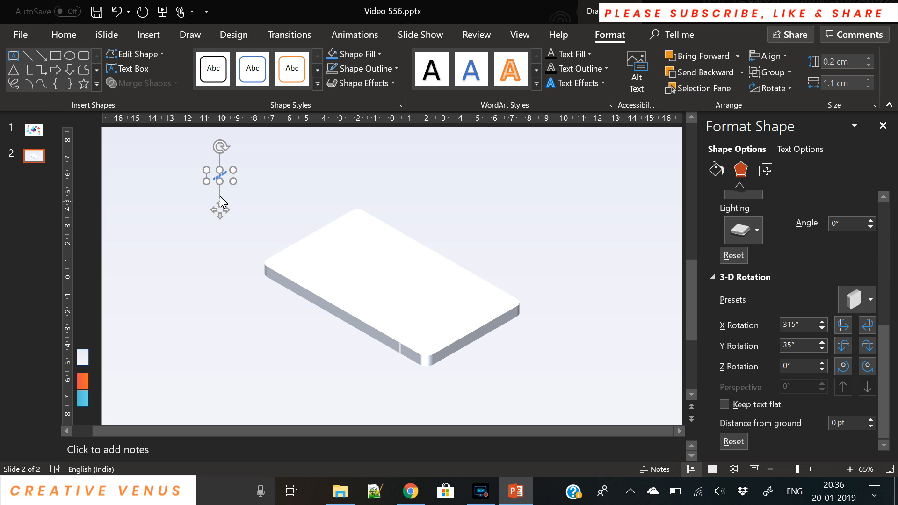
{"action": "left_click_drag", "start_coordinate": [216, 214], "coordinate": [448, 387]}
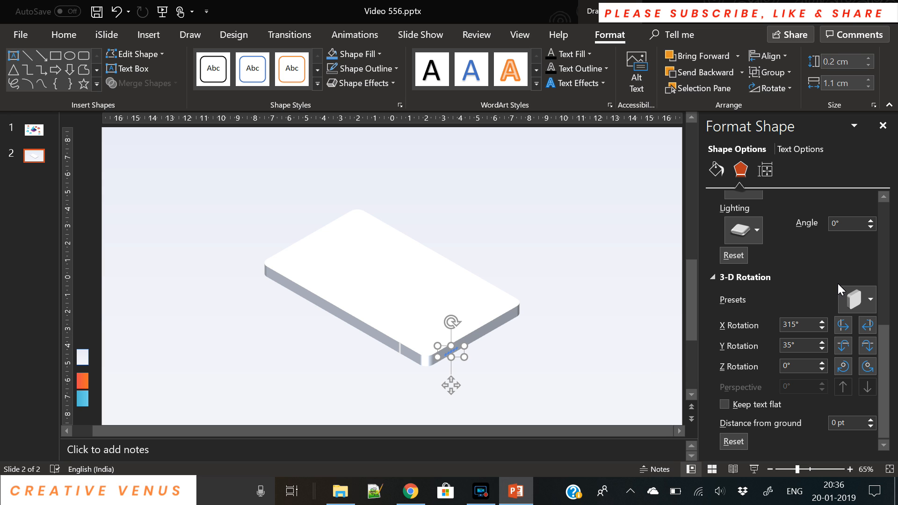
- Give the dot group a solid fill in a custom dark grey
{"action": "left_click", "coordinate": [715, 172]}
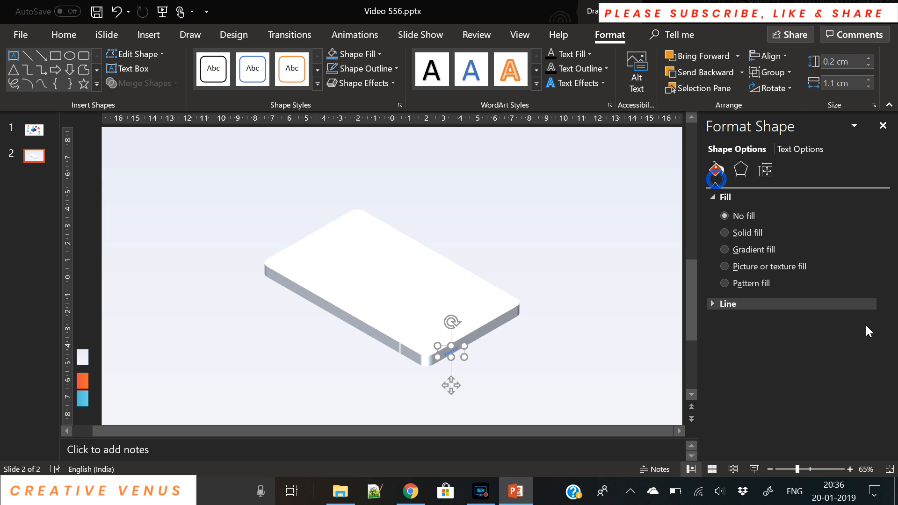
{"action": "left_click", "coordinate": [742, 240]}
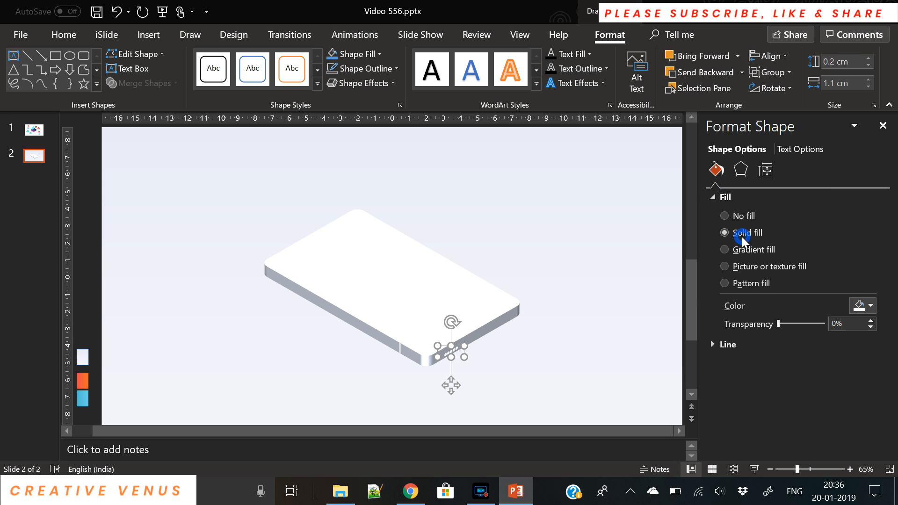
{"action": "left_click", "coordinate": [868, 305]}
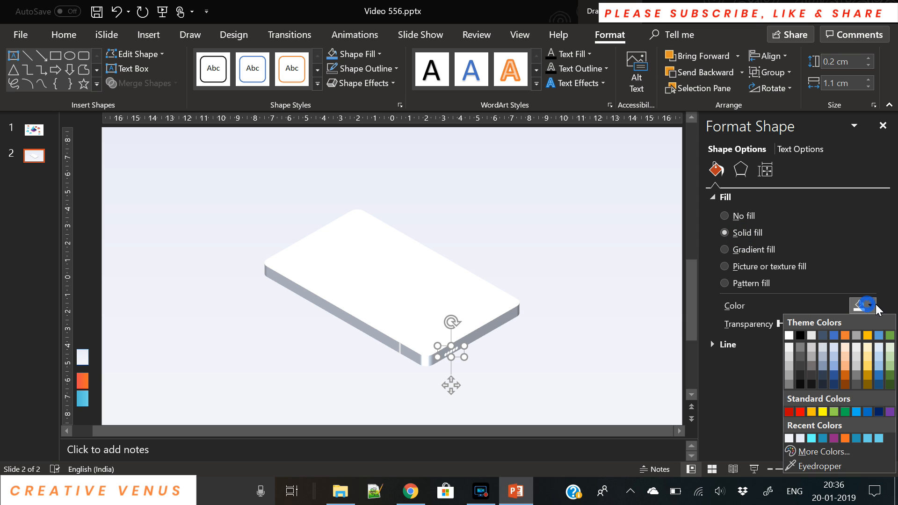
{"action": "left_click", "coordinate": [800, 371]}
{"action": "left_click", "coordinate": [870, 306]}
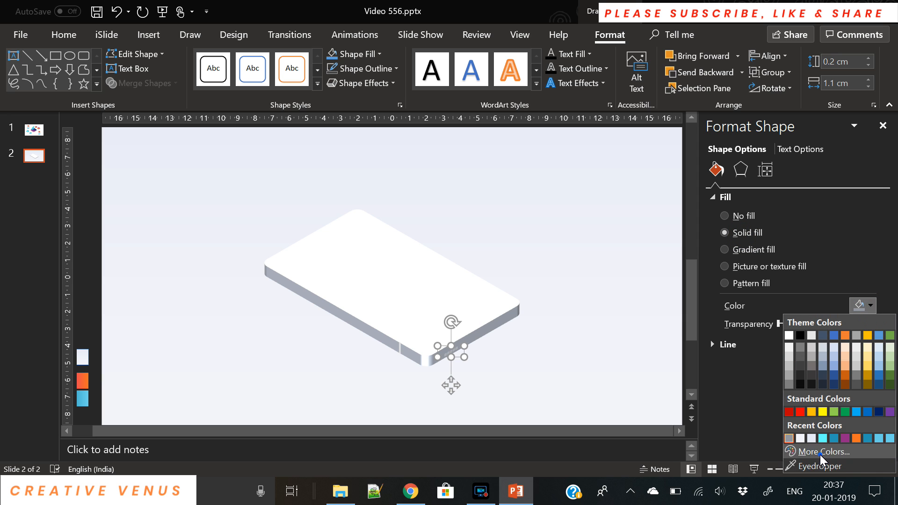
{"action": "left_click", "coordinate": [826, 463]}
{"action": "left_click_drag", "start_coordinate": [475, 199], "coordinate": [472, 204]}
{"action": "left_click", "coordinate": [508, 138]}
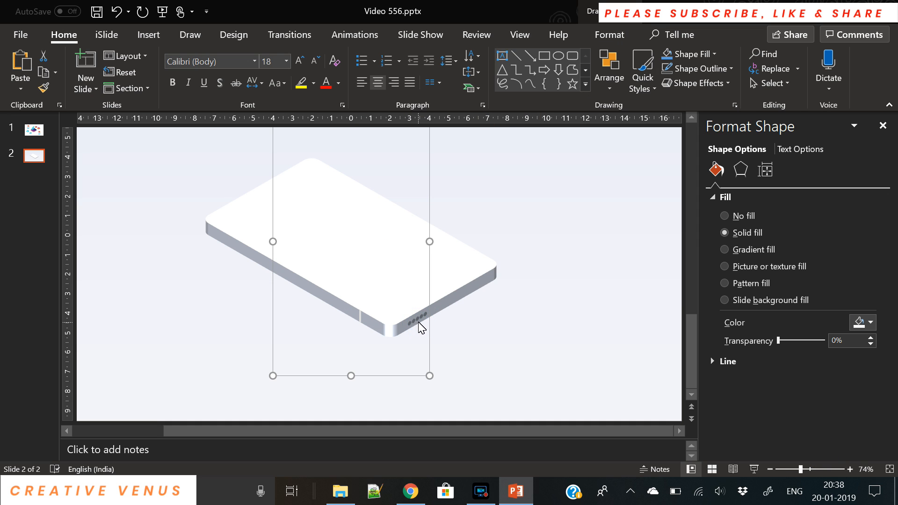
- Duplicate the dot group and place the copy at the other end of the slab's short side face
{"action": "left_click", "coordinate": [418, 323]}
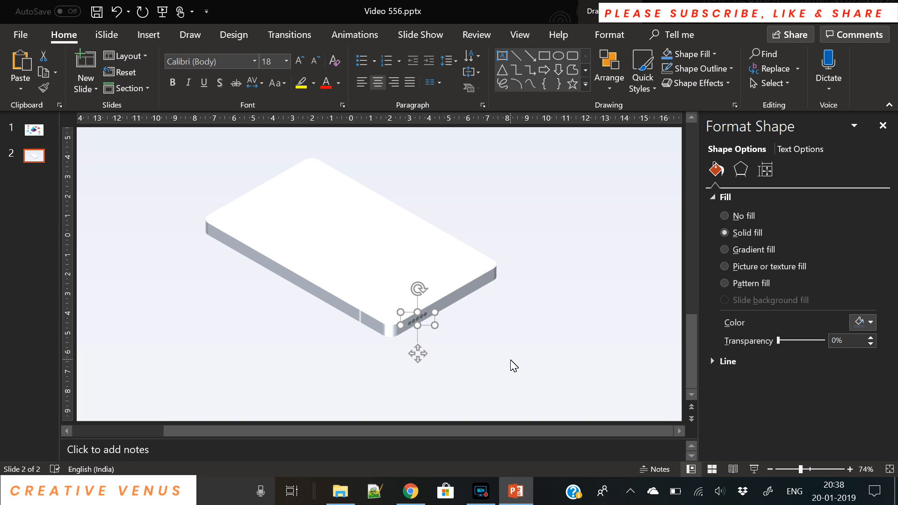
{"action": "key", "text": "ctrl+v"}
{"action": "key", "text": "Up"}
{"action": "key", "text": "Up"}
{"action": "key", "text": "Up"}
{"action": "key", "text": "Up"}
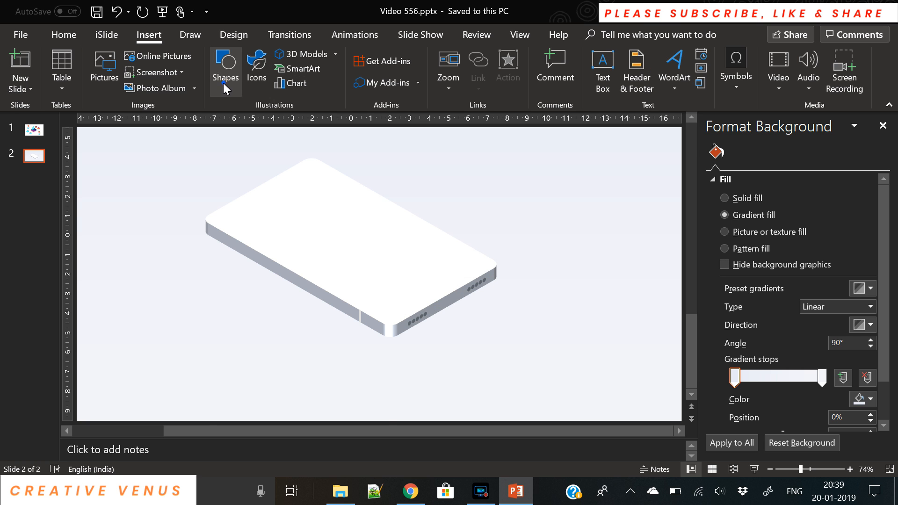
- Draw a slim horizontal bar about 1.37 cm wide and 0.25 cm high above the slab's right corner
{"action": "left_click", "coordinate": [223, 82]}
{"action": "left_click", "coordinate": [290, 121]}
{"action": "left_click_drag", "start_coordinate": [485, 227], "coordinate": [511, 232]}
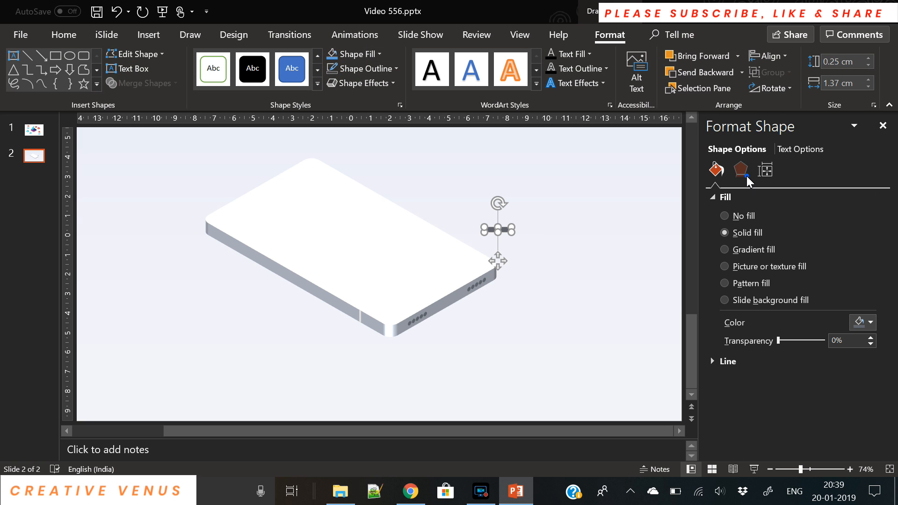
- Apply the parallel 3-D rotation preset with X 315° and Y 35° to the slim bar
{"action": "left_click", "coordinate": [740, 169]}
{"action": "left_click_drag", "start_coordinate": [874, 270], "coordinate": [876, 368]}
{"action": "scroll", "coordinate": [876, 369], "scroll_direction": "down", "scroll_amount": 1}
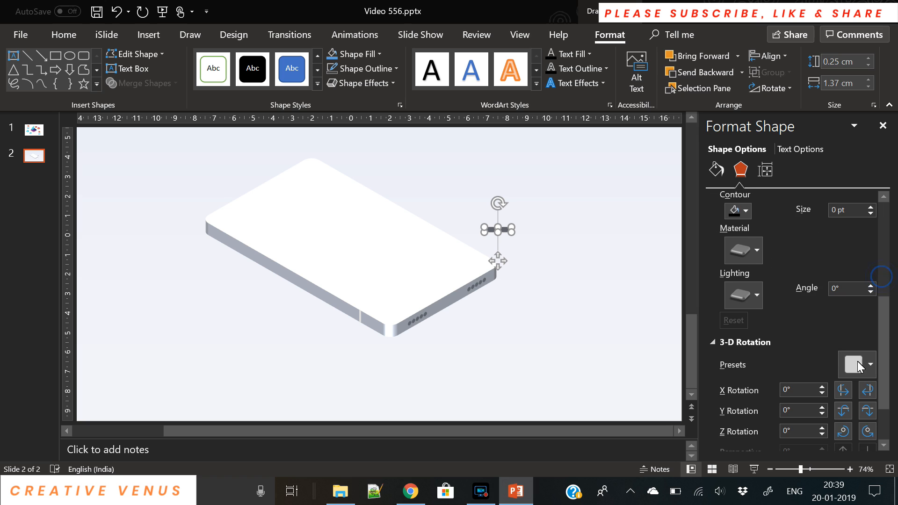
{"action": "left_click", "coordinate": [854, 363]}
{"action": "left_click", "coordinate": [781, 134]}
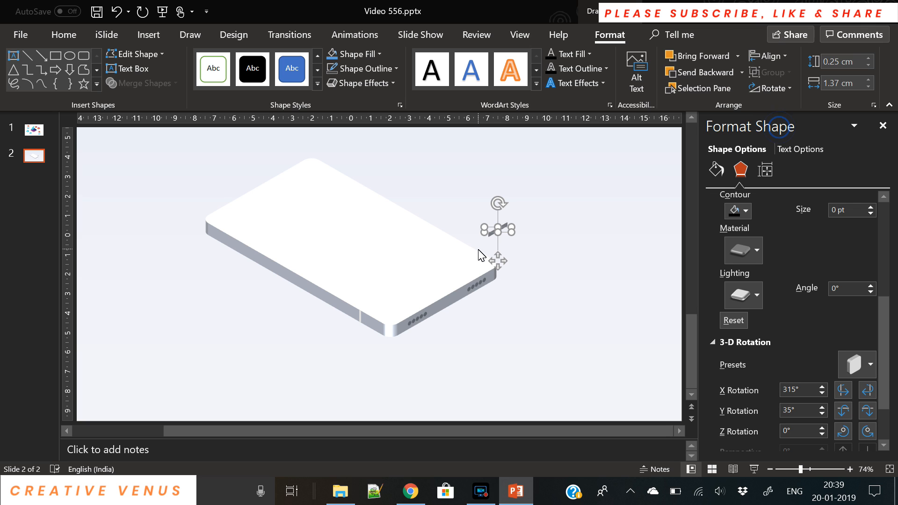
- Resize the rotated bar to about 1.8 cm wide and 0.26 cm high and place it between the two dot groups on the short side face
{"action": "left_click_drag", "start_coordinate": [501, 268], "coordinate": [528, 282]}
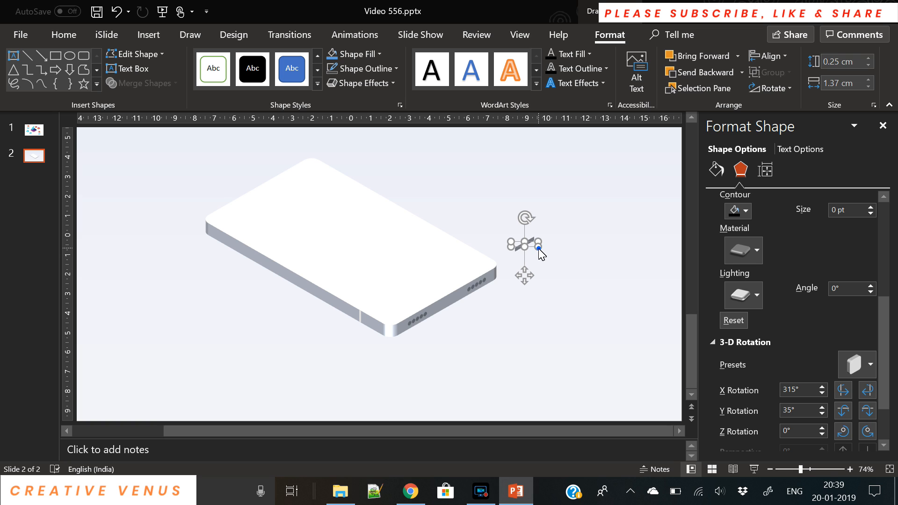
{"action": "left_click_drag", "start_coordinate": [539, 250], "coordinate": [574, 268]}
{"action": "left_click_drag", "start_coordinate": [515, 242], "coordinate": [608, 235]}
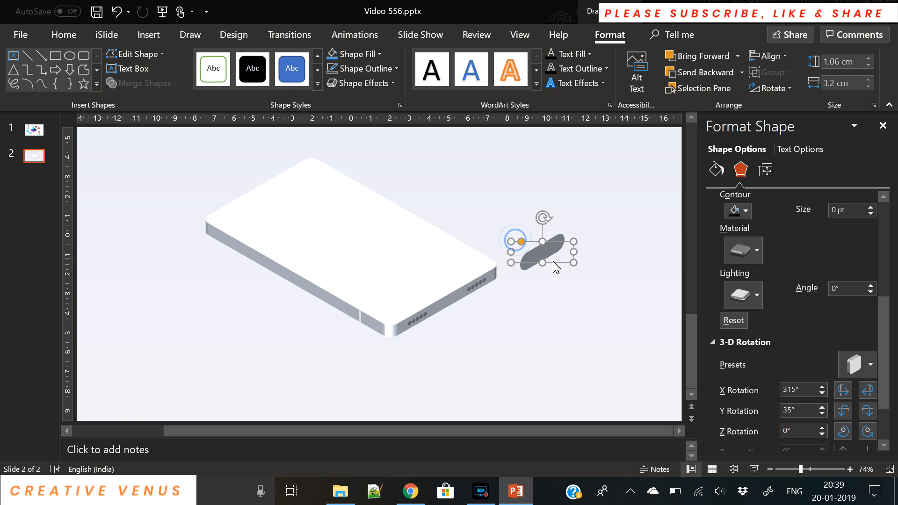
{"action": "left_click_drag", "start_coordinate": [544, 266], "coordinate": [454, 301]}
- Fill the bar with the grey sampled from the dot group, reduce its height to 0.2 cm and narrow it slightly
{"action": "left_click", "coordinate": [716, 169]}
{"action": "left_click", "coordinate": [863, 322]}
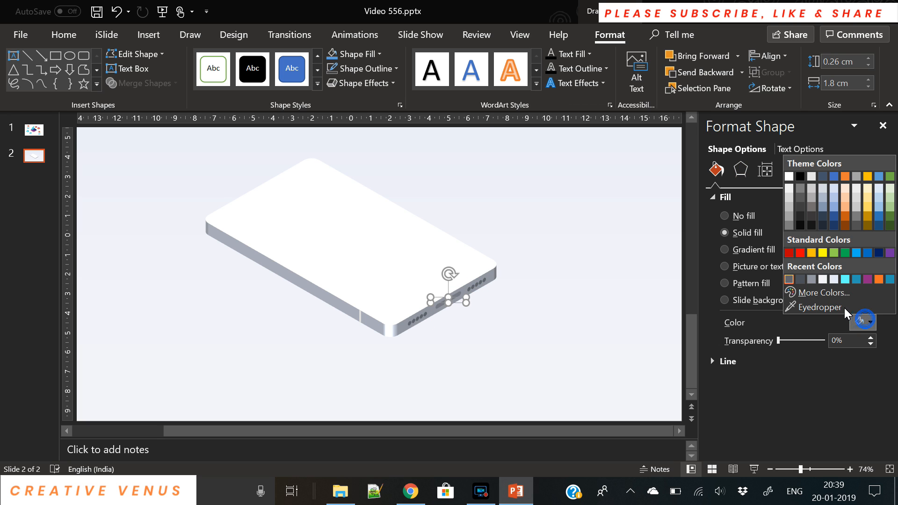
{"action": "left_click", "coordinate": [843, 307]}
{"action": "left_click", "coordinate": [422, 322]}
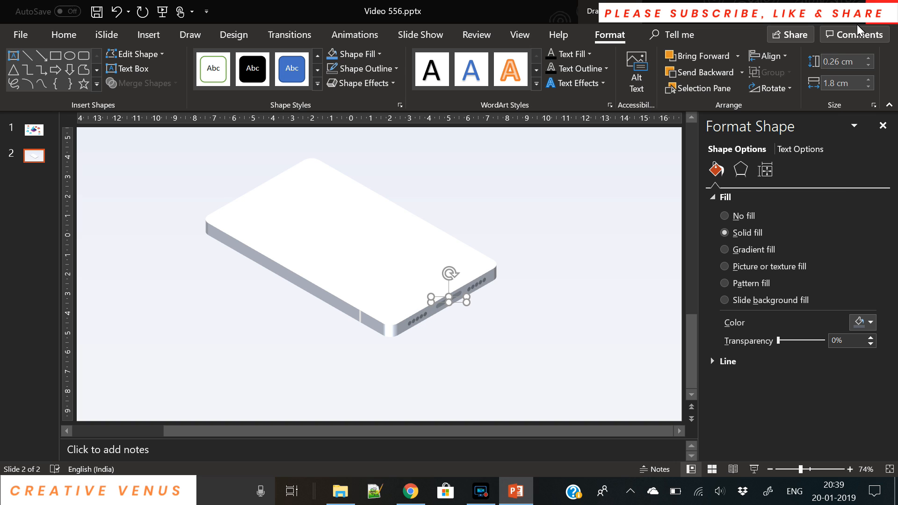
{"action": "left_click", "coordinate": [868, 66]}
{"action": "left_click", "coordinate": [867, 86]}
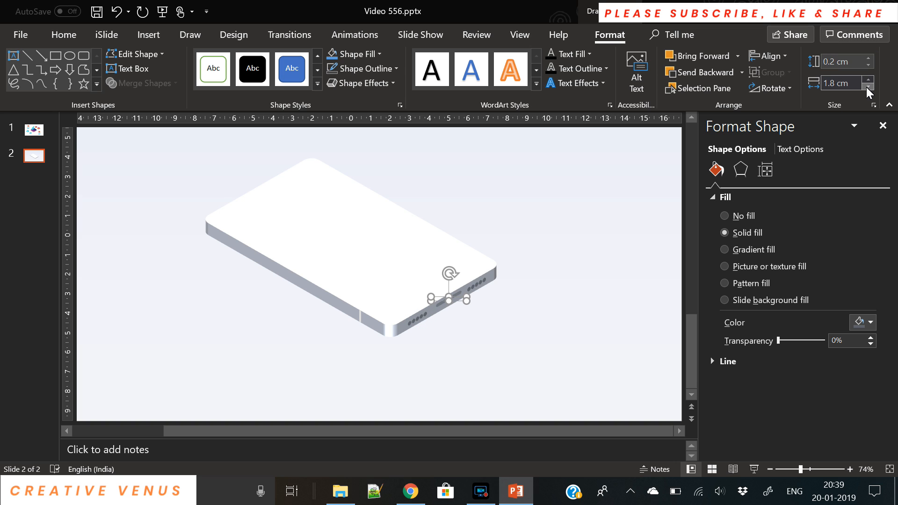
- Duplicate the thin light strip on the slab's long side face and place the copy near the rear end of that face
{"action": "left_click", "coordinate": [360, 317]}
{"action": "left_click", "coordinate": [360, 320]}
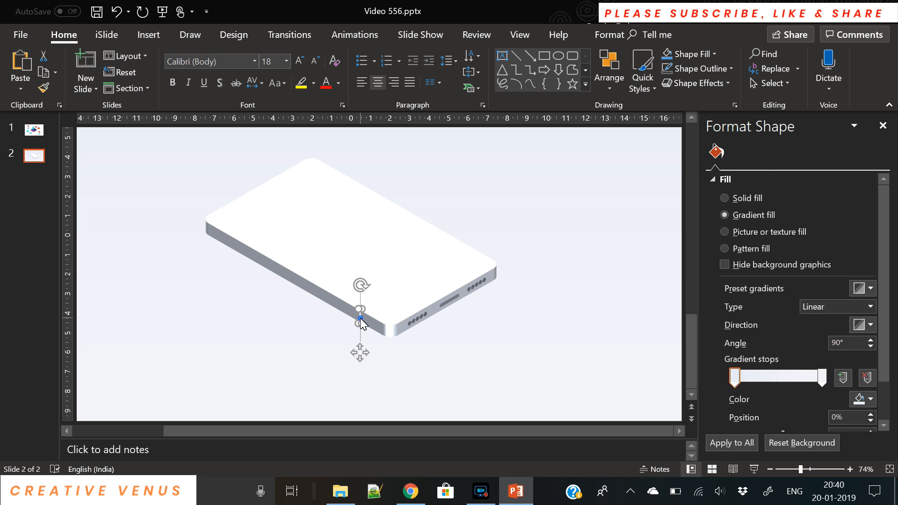
{"action": "key", "text": "ctrl+c"}
{"action": "key", "text": "ctrl+v"}
{"action": "left_click_drag", "start_coordinate": [370, 362], "coordinate": [226, 280]}
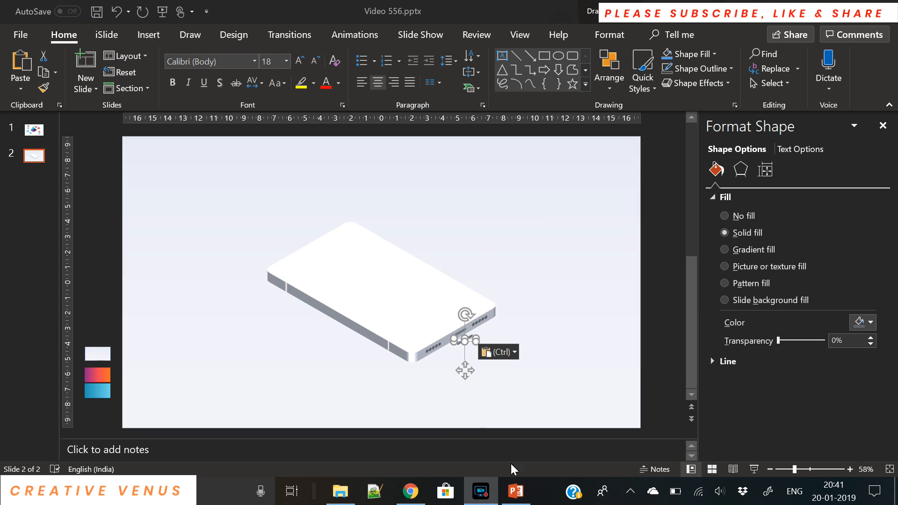
- Move a copy of the port bar above the slab and apply the parallel rotation preset with X 314.7°, Y 324.6° and Z 60.2°
{"action": "left_click_drag", "start_coordinate": [465, 372], "coordinate": [499, 281]}
{"action": "left_click", "coordinate": [741, 175]}
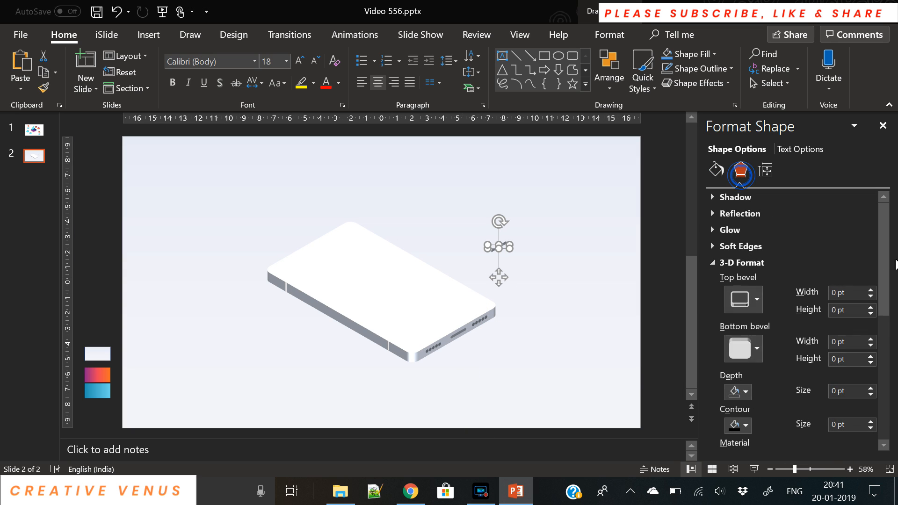
{"action": "left_click_drag", "start_coordinate": [888, 301], "coordinate": [891, 422]}
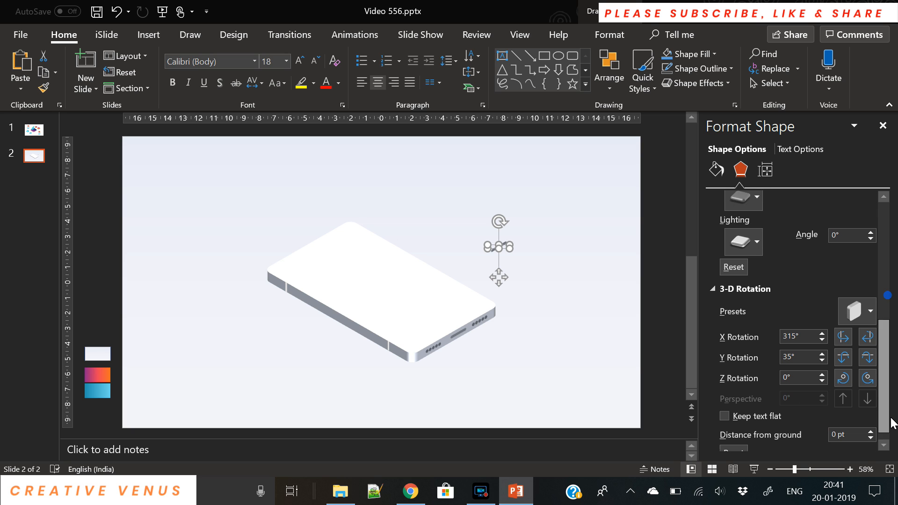
{"action": "left_click", "coordinate": [861, 303]}
{"action": "left_click", "coordinate": [819, 91]}
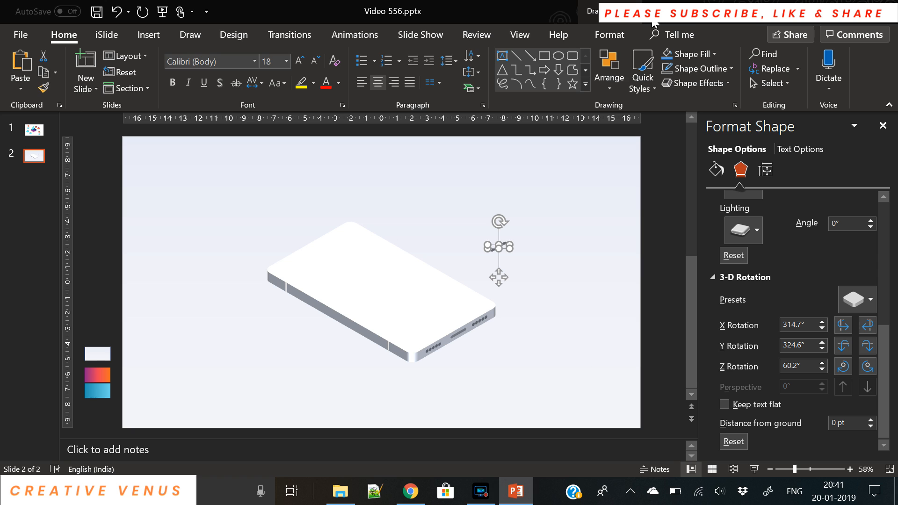
- Set the copied bar's width to 2.4 cm and its height to 0.3 cm
{"action": "left_click", "coordinate": [622, 32]}
{"action": "left_click", "coordinate": [868, 81]}
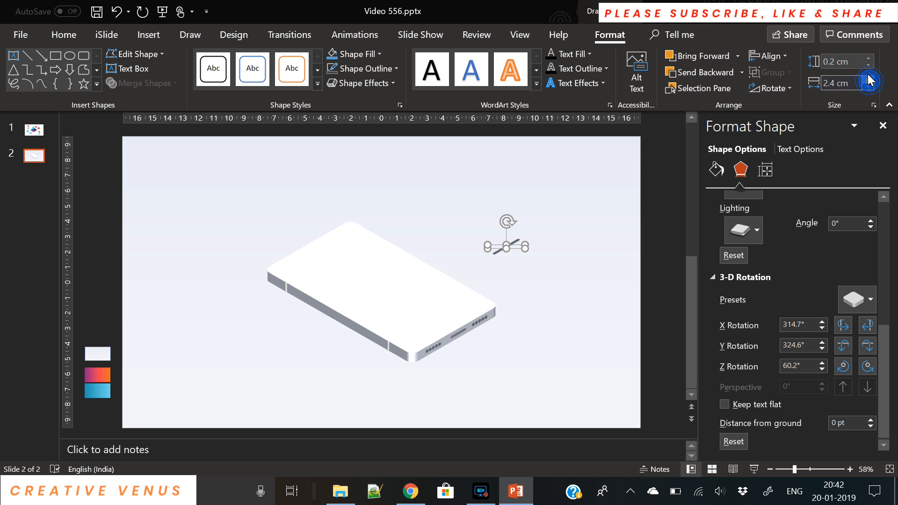
{"action": "left_click", "coordinate": [867, 58]}
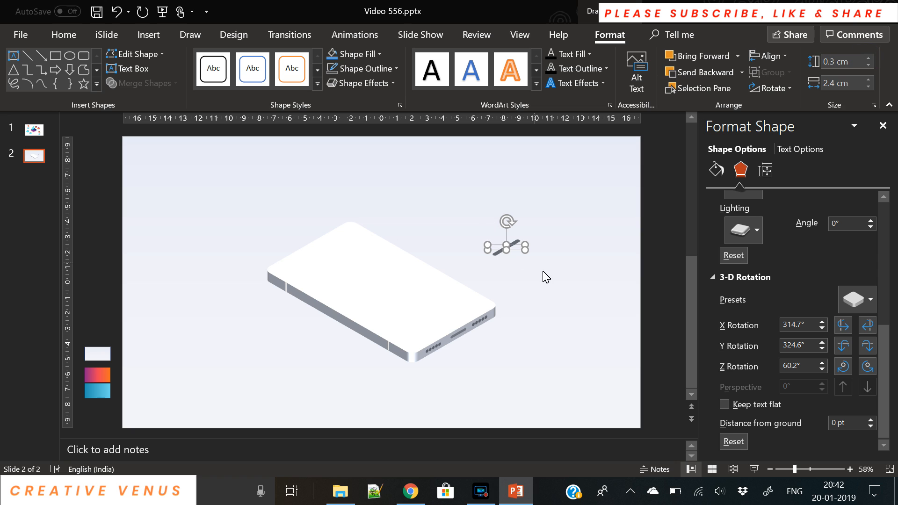
- Fill the copied bar with a blue-grey theme colour and place it as an earpiece on the slab's top face near the rear end
{"action": "left_click", "coordinate": [716, 170]}
{"action": "left_click", "coordinate": [864, 328]}
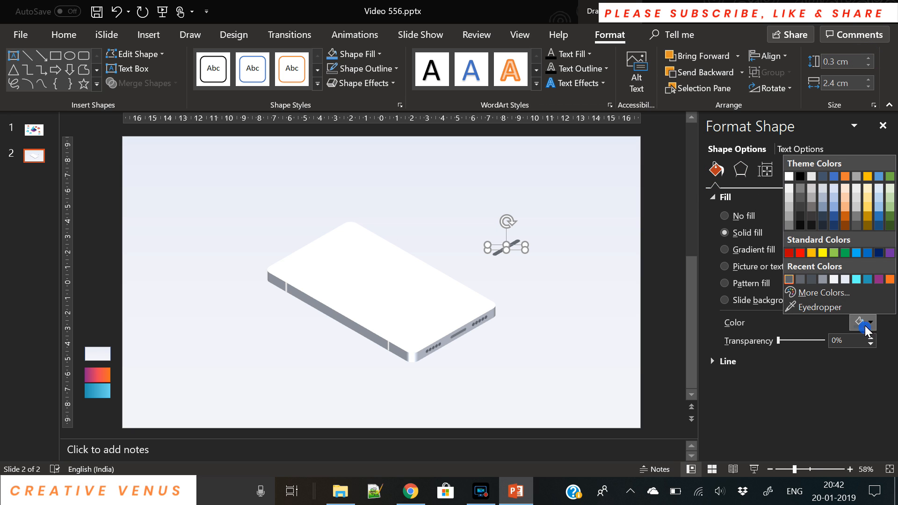
{"action": "left_click", "coordinate": [828, 207]}
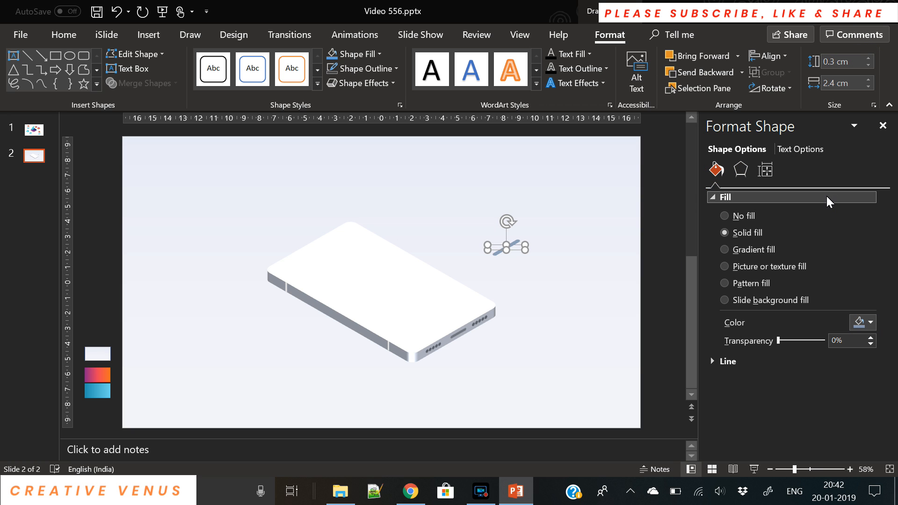
{"action": "left_click", "coordinate": [865, 327]}
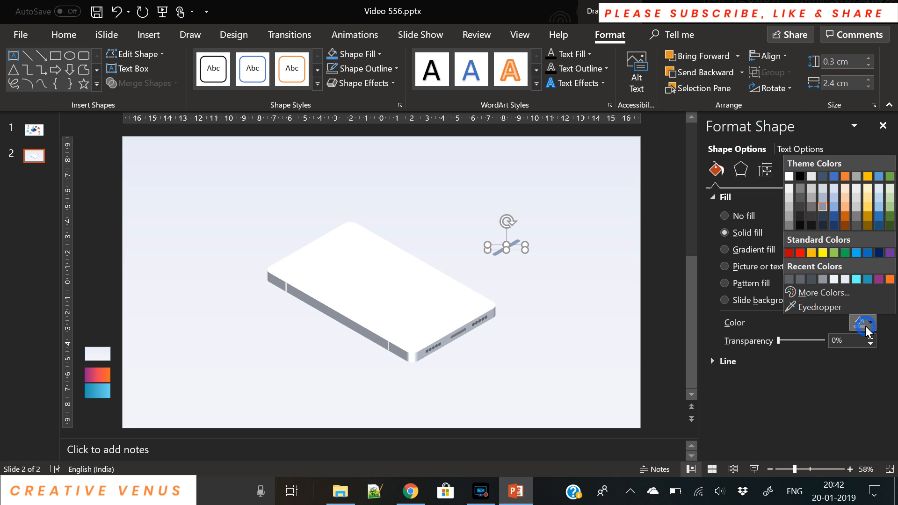
{"action": "left_click", "coordinate": [493, 248]}
{"action": "left_click_drag", "start_coordinate": [493, 248], "coordinate": [299, 244]}
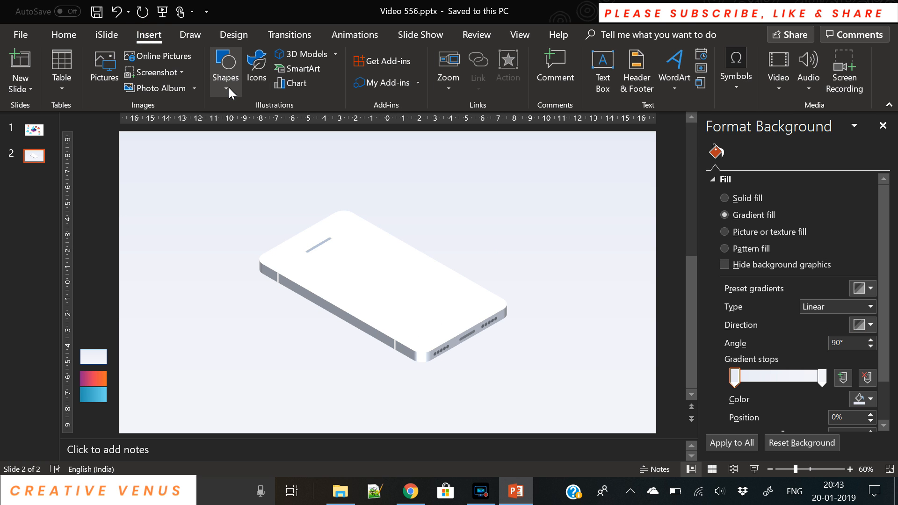
- Draw a small rounded rectangle above the slab with fully rounded ends, about 1.33 cm wide and 0.33 cm high
{"action": "left_click", "coordinate": [227, 87]}
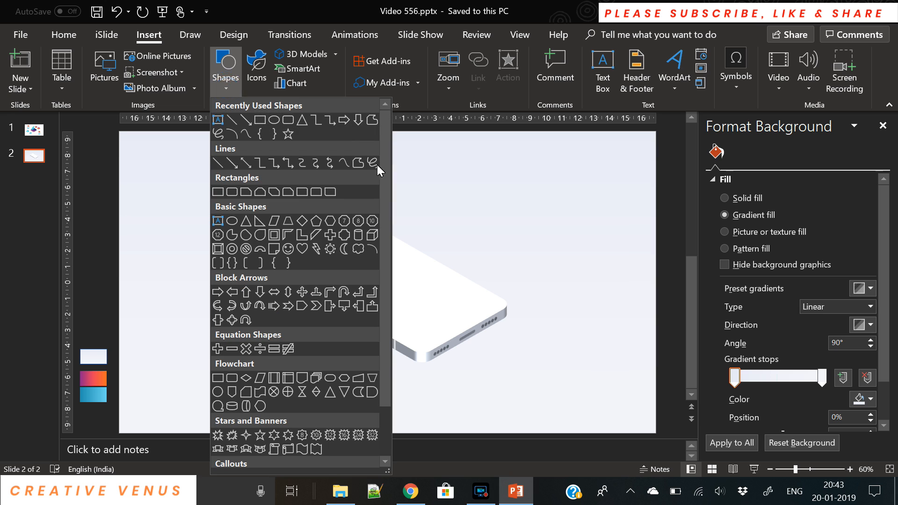
{"action": "left_click", "coordinate": [290, 119]}
{"action": "left_click_drag", "start_coordinate": [409, 163], "coordinate": [452, 174]}
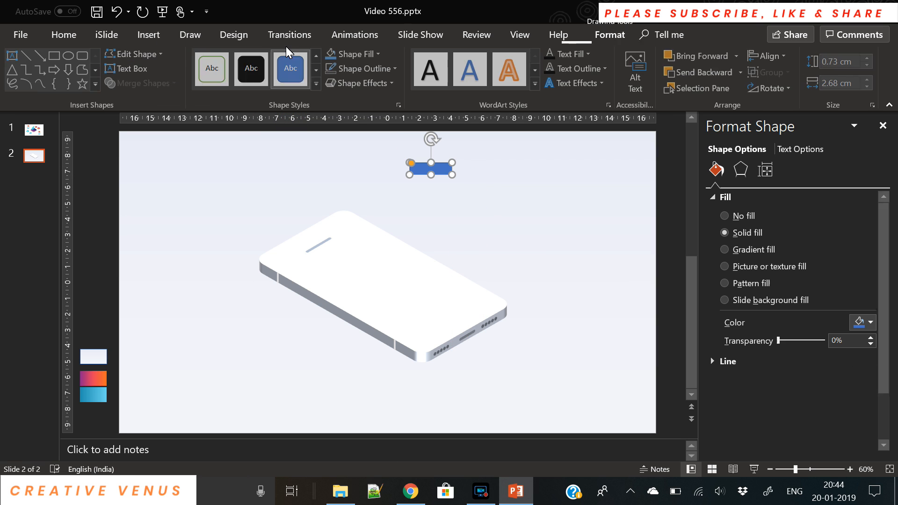
{"action": "left_click_drag", "start_coordinate": [411, 163], "coordinate": [423, 197]}
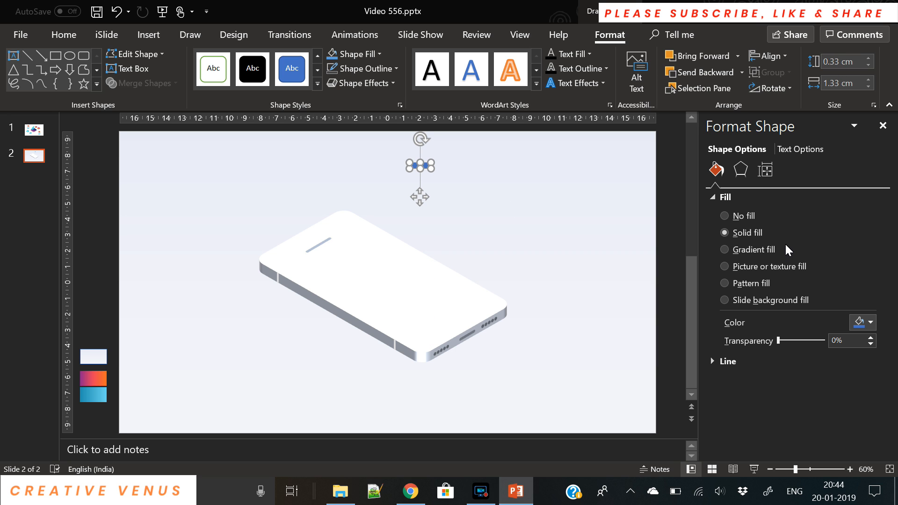
- Apply the parallel rotation preset with X 45° and Y 35° to the rounded rectangle and place it beside the rear strip on the long side face
{"action": "left_click", "coordinate": [740, 169]}
{"action": "left_click_drag", "start_coordinate": [883, 308], "coordinate": [884, 426]}
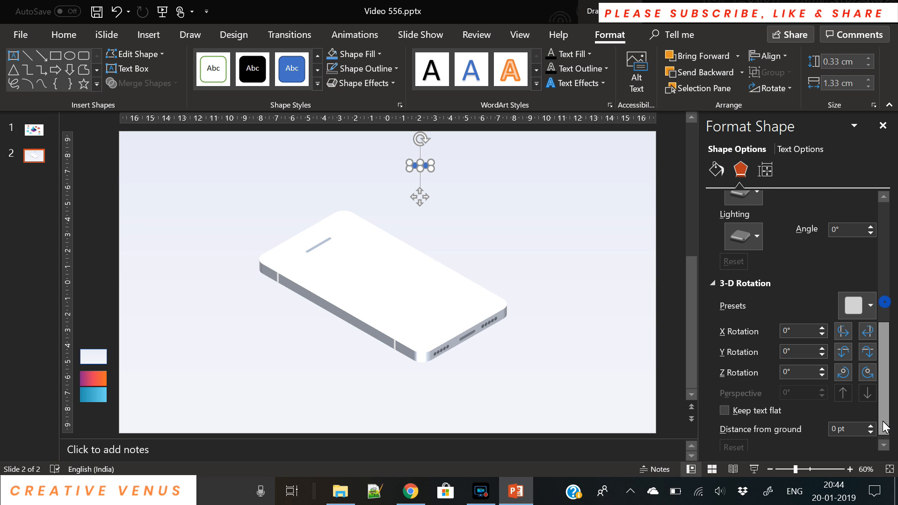
{"action": "left_click", "coordinate": [863, 305]}
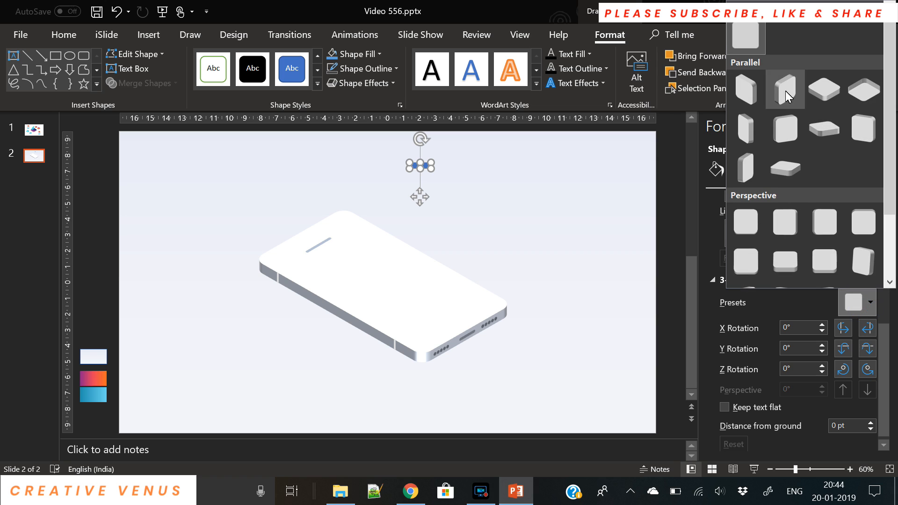
{"action": "left_click", "coordinate": [746, 91]}
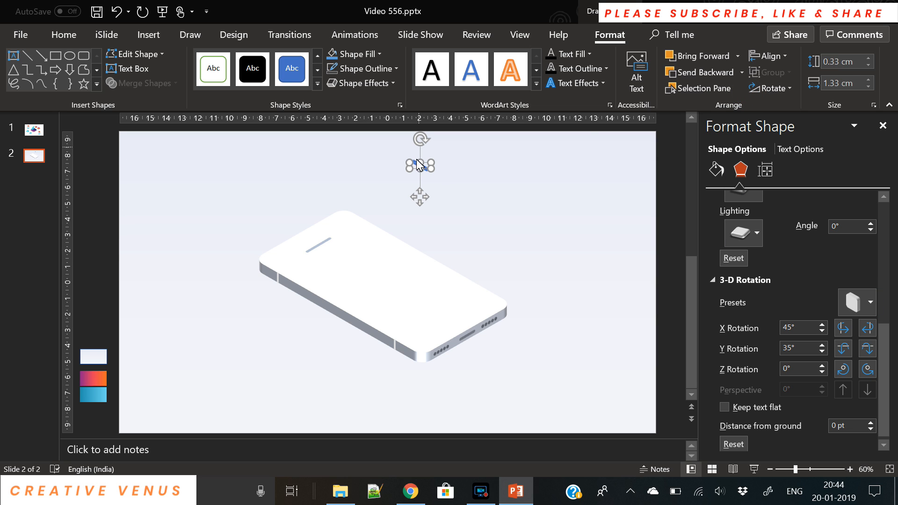
{"action": "left_click_drag", "start_coordinate": [424, 202], "coordinate": [296, 319]}
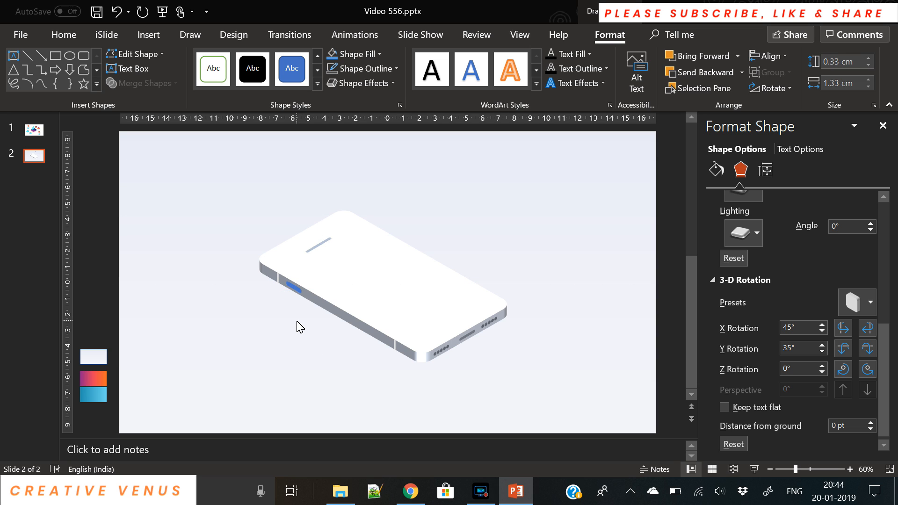
- Set the side button's height to 0.2 cm and its width to 1.1 cm
{"action": "left_click", "coordinate": [868, 69]}
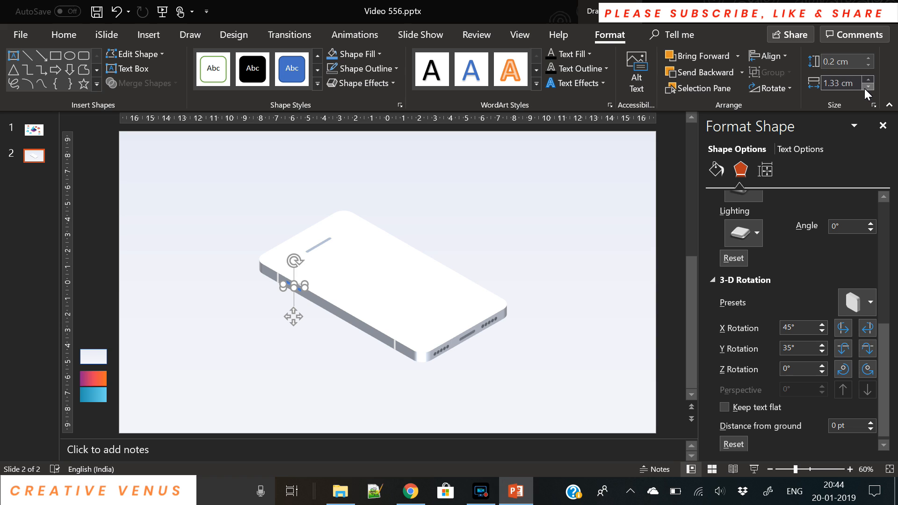
{"action": "left_click", "coordinate": [868, 87]}
{"action": "left_click", "coordinate": [867, 87]}
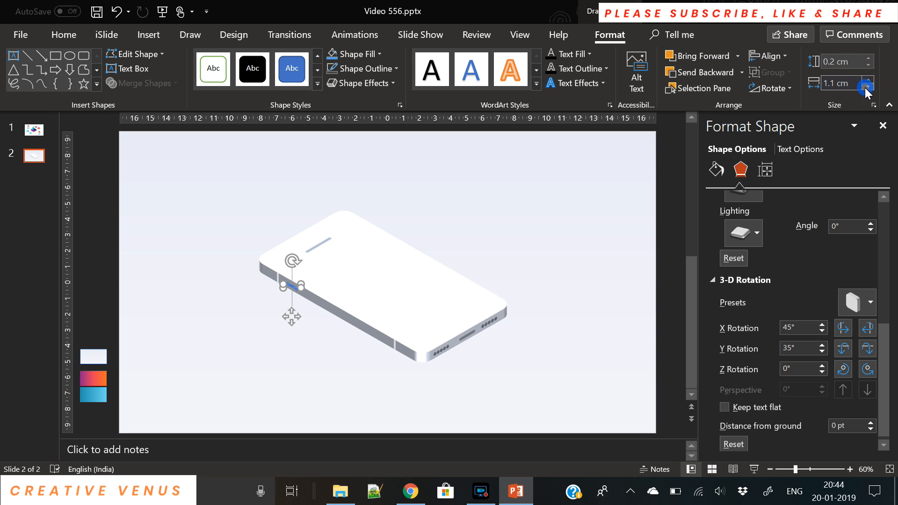
- Try dark blue and dark blue-grey fills on the side button, and settle on a grey theme colour
{"action": "left_click", "coordinate": [717, 177]}
{"action": "left_click", "coordinate": [862, 323]}
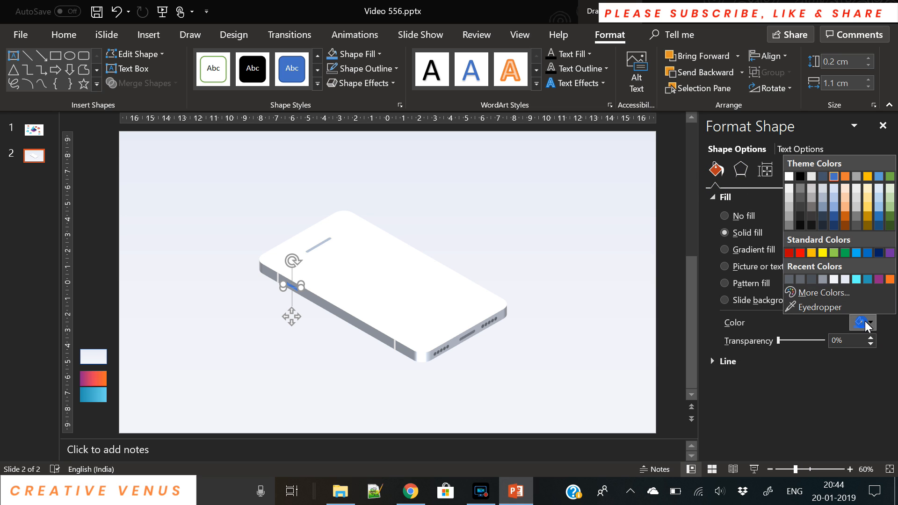
{"action": "left_click", "coordinate": [834, 215]}
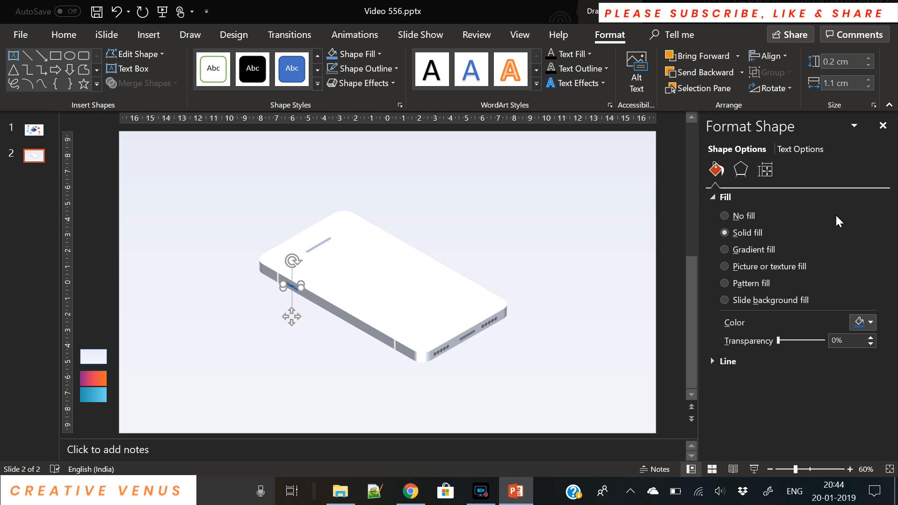
{"action": "left_click", "coordinate": [869, 322]}
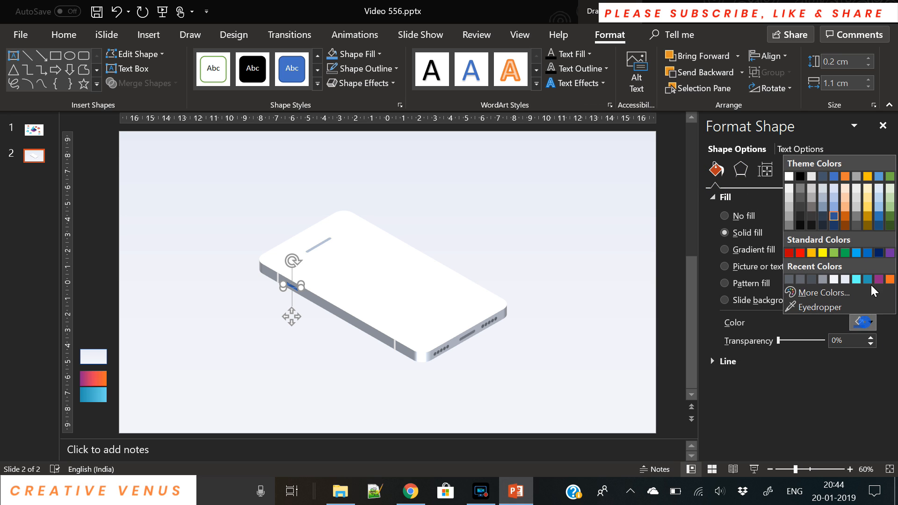
{"action": "left_click", "coordinate": [824, 220]}
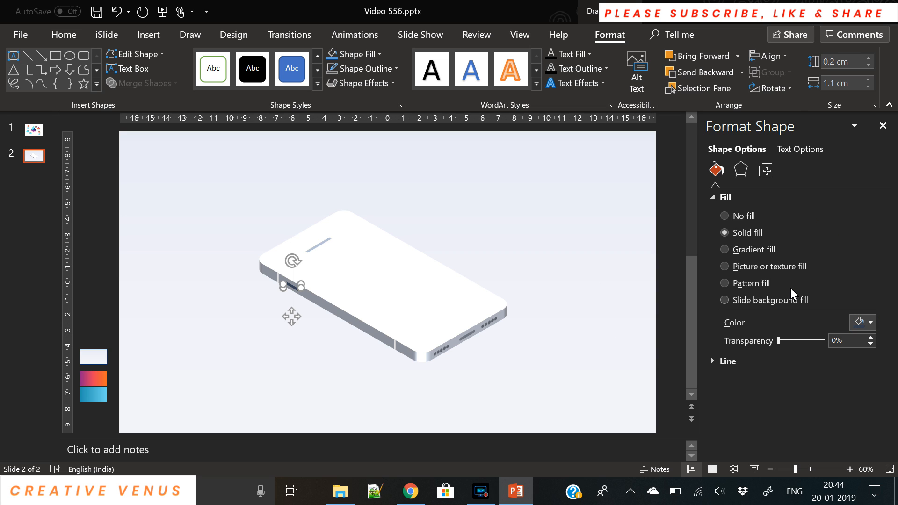
{"action": "left_click", "coordinate": [868, 322]}
{"action": "left_click", "coordinate": [815, 217]}
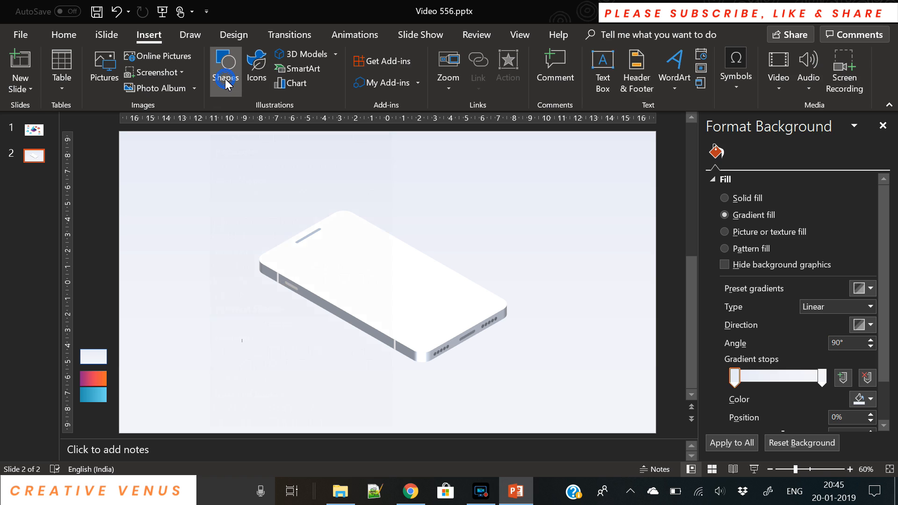
- Draw an upright rectangle about 8.44 cm wide and 12.6 cm high over the slab's rear half
{"action": "left_click", "coordinate": [226, 83]}
{"action": "left_click", "coordinate": [261, 123]}
{"action": "left_click_drag", "start_coordinate": [197, 178], "coordinate": [331, 377]}
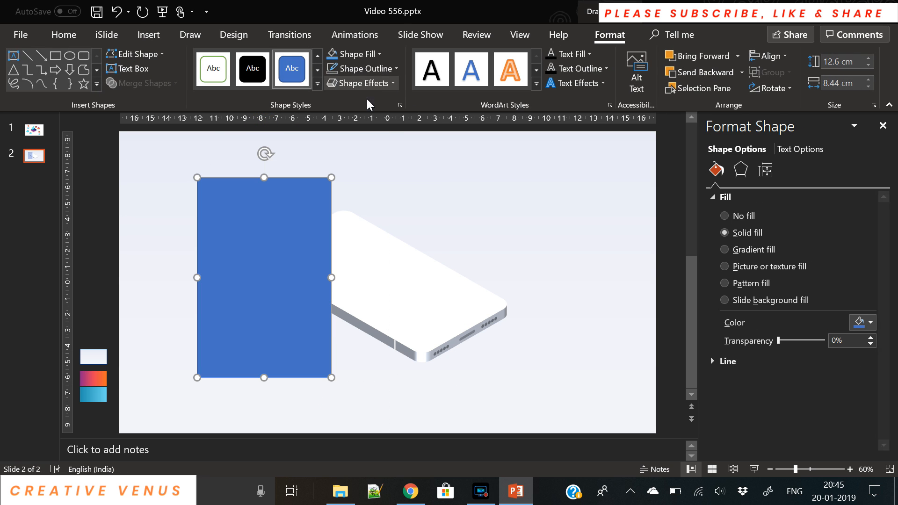
- Apply the isometric top-up rotation preset to the rectangle and fit it on the slab's top face as a screen, about 7.3 by 11.94 cm
{"action": "left_click", "coordinate": [741, 171]}
{"action": "scroll", "coordinate": [874, 369], "scroll_direction": "down", "scroll_amount": 5}
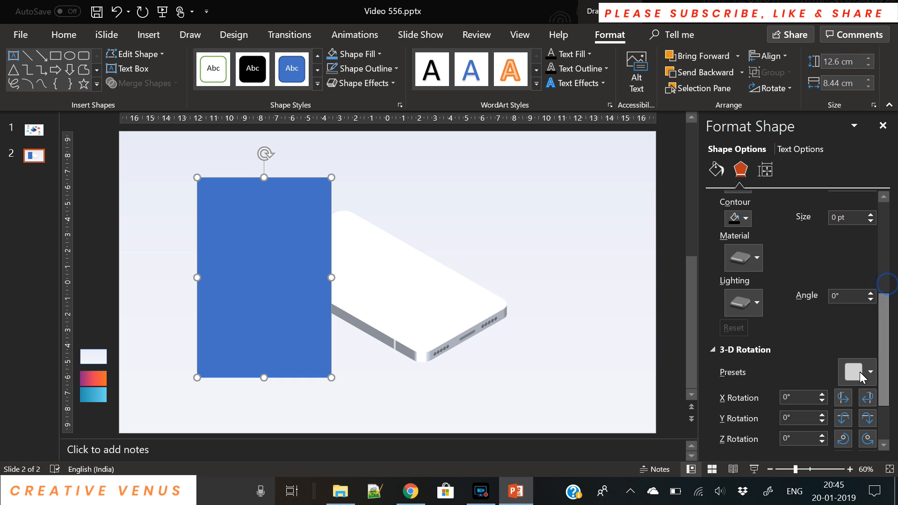
{"action": "left_click", "coordinate": [859, 377]}
{"action": "left_click", "coordinate": [826, 127]}
{"action": "left_click_drag", "start_coordinate": [232, 283], "coordinate": [362, 293]}
- Give the phone screen a gradient fill and sample its first stop from the dark teal end of the blue swatch beside the slide
{"action": "left_click", "coordinate": [716, 169]}
{"action": "left_click", "coordinate": [754, 249]}
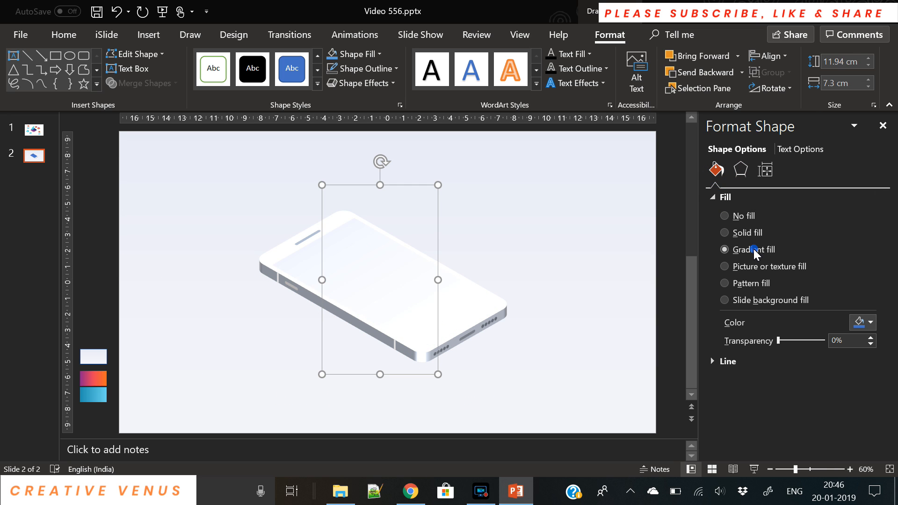
{"action": "left_click", "coordinate": [869, 433]}
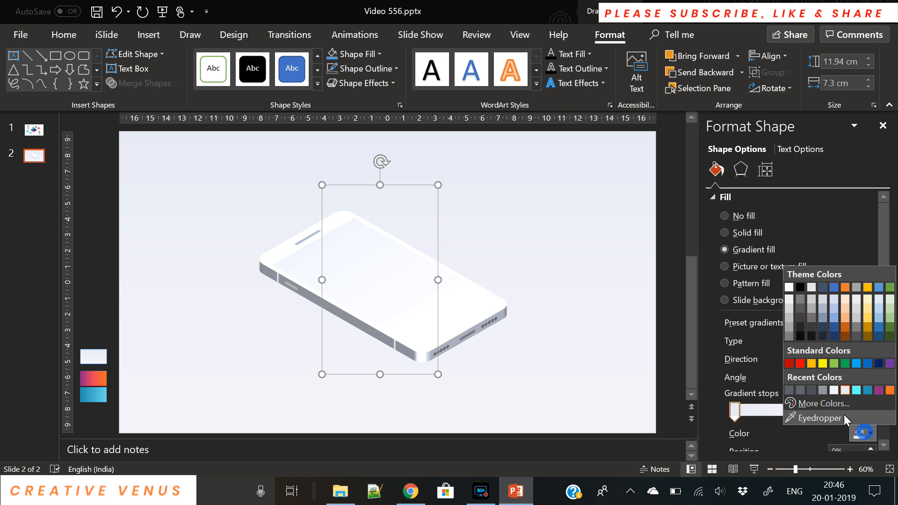
{"action": "left_click", "coordinate": [838, 403]}
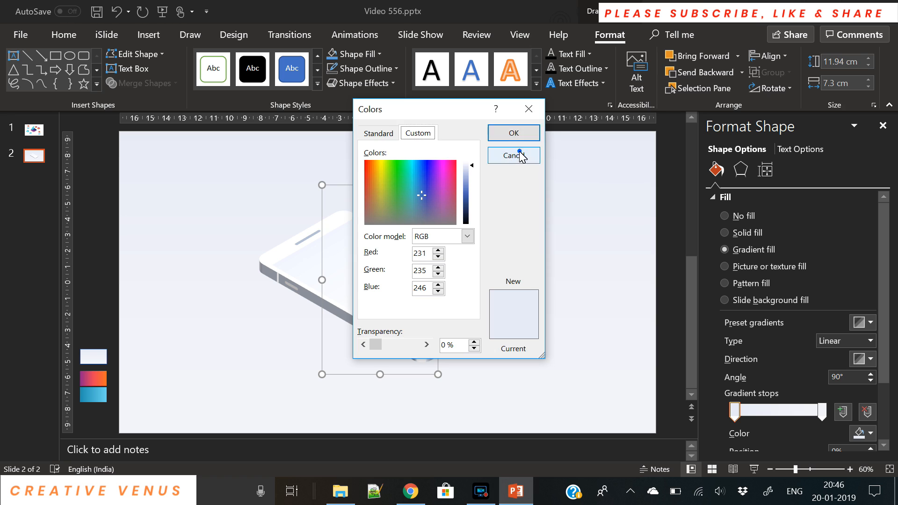
{"action": "left_click", "coordinate": [516, 155]}
{"action": "left_click", "coordinate": [861, 359]}
{"action": "left_click", "coordinate": [862, 358]}
{"action": "left_click", "coordinate": [865, 430]}
{"action": "left_click", "coordinate": [860, 422]}
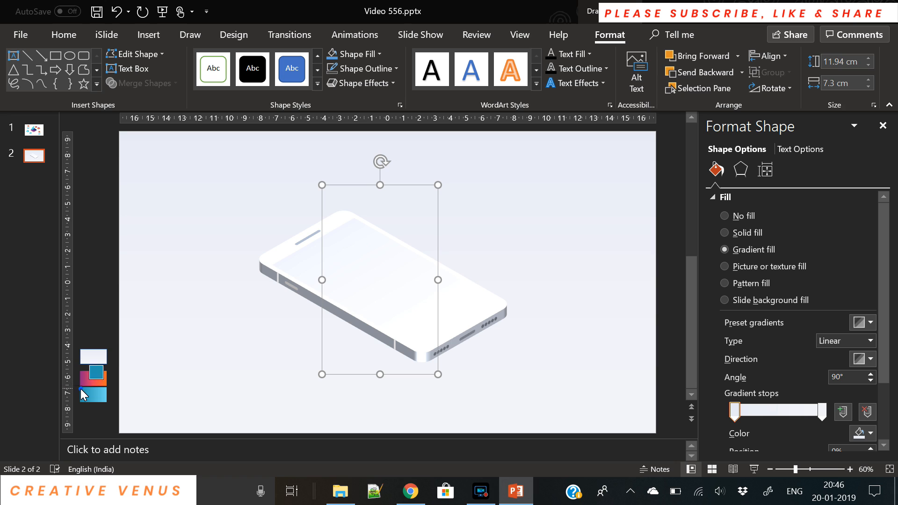
{"action": "left_click", "coordinate": [80, 389]}
- Sample the screen gradient's last stop from the light-blue end of the blue swatch and save the presentation
{"action": "left_click", "coordinate": [824, 412]}
{"action": "left_click", "coordinate": [864, 435]}
{"action": "left_click", "coordinate": [854, 424]}
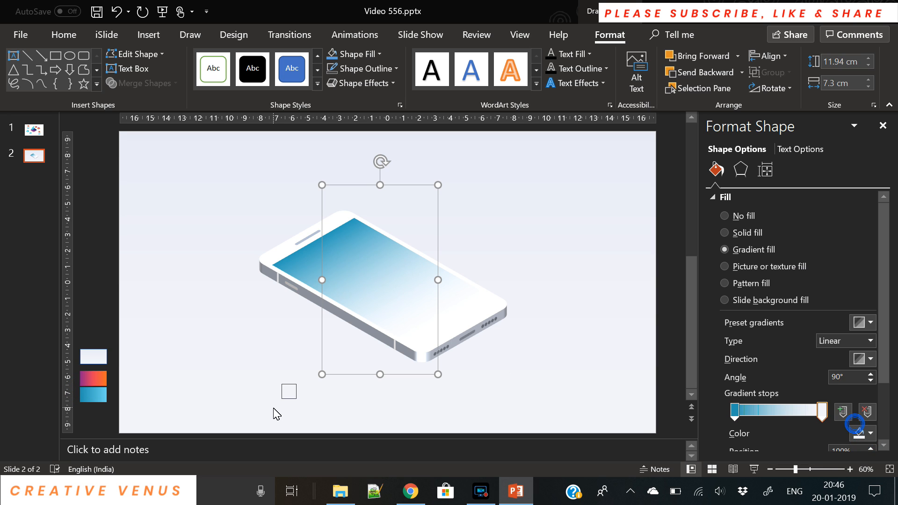
{"action": "left_click", "coordinate": [105, 389]}
{"action": "key", "text": "ctrl+s"}
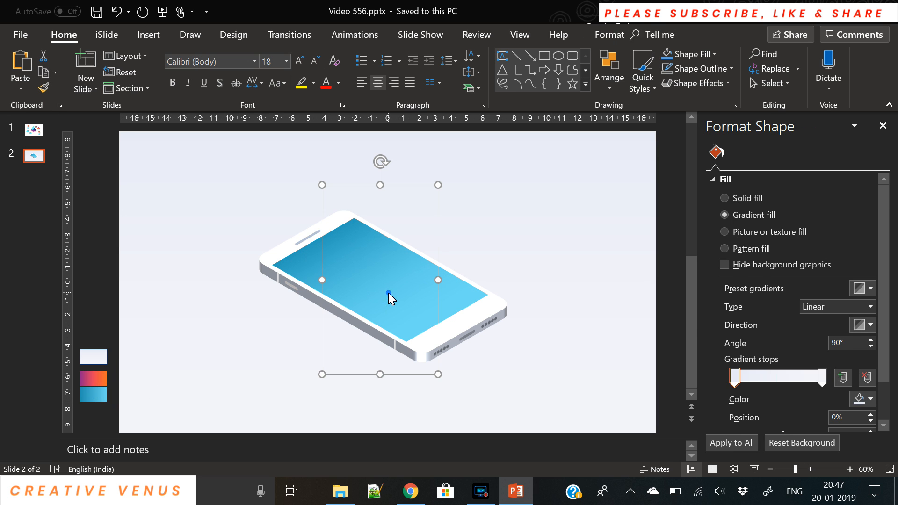
- Keep light blue as the screen gradient's middle stop, make the end stop turquoise, and set the linear direction to the 45° diagonal
{"action": "mouse_move", "coordinate": [821, 411]}
{"action": "left_mouse_down"}
{"action": "mouse_move", "coordinate": [792, 410]}
{"action": "mouse_move", "coordinate": [831, 413]}
{"action": "left_mouse_up"}
{"action": "left_click", "coordinate": [861, 434]}
{"action": "left_click", "coordinate": [847, 405]}
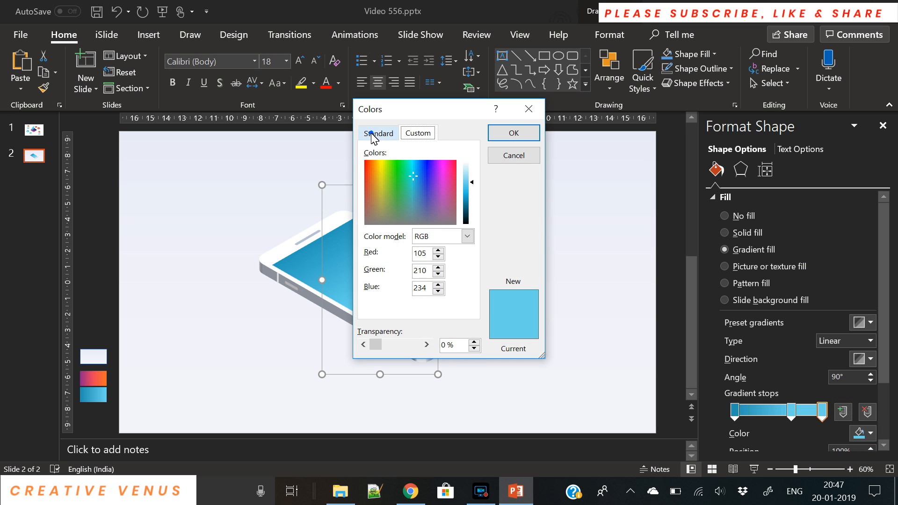
{"action": "left_click", "coordinate": [371, 133]}
{"action": "left_click", "coordinate": [391, 181]}
{"action": "left_click", "coordinate": [512, 137]}
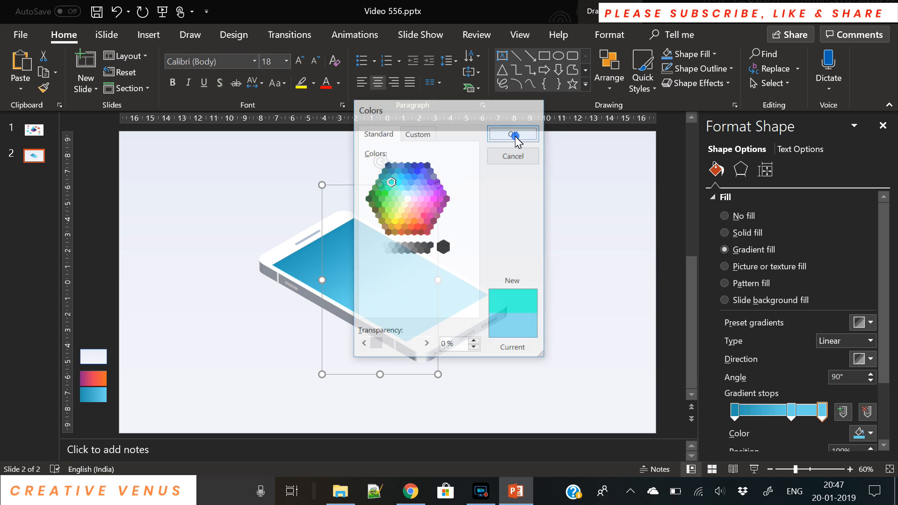
{"action": "left_click", "coordinate": [871, 359]}
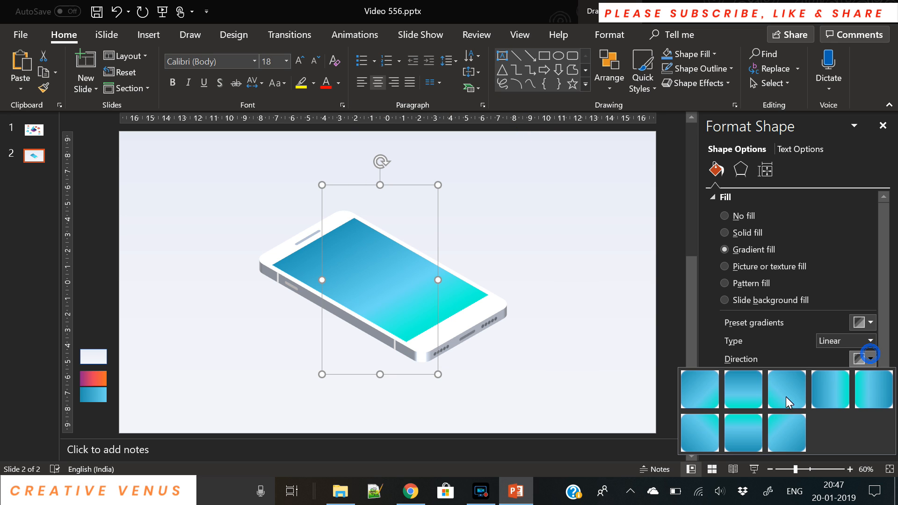
{"action": "left_click", "coordinate": [692, 386]}
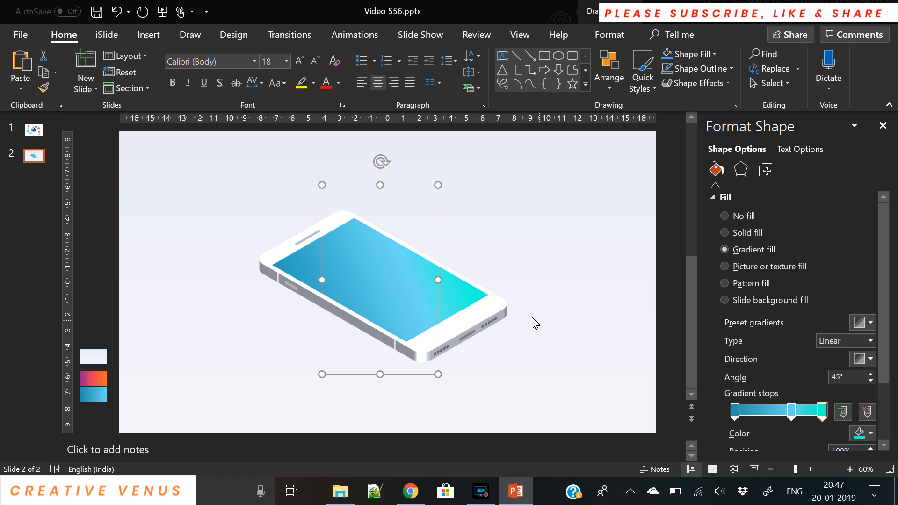
- Change the first stop of the screen's gradient to a bright blue from the standard colours
{"action": "left_click", "coordinate": [734, 410]}
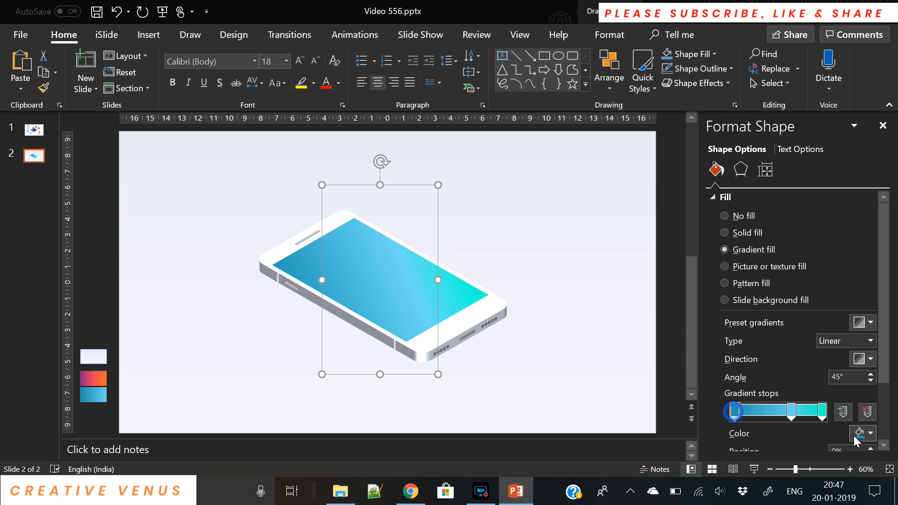
{"action": "left_click", "coordinate": [867, 433]}
{"action": "left_click", "coordinate": [823, 403]}
{"action": "left_click_drag", "start_coordinate": [412, 181], "coordinate": [421, 168]}
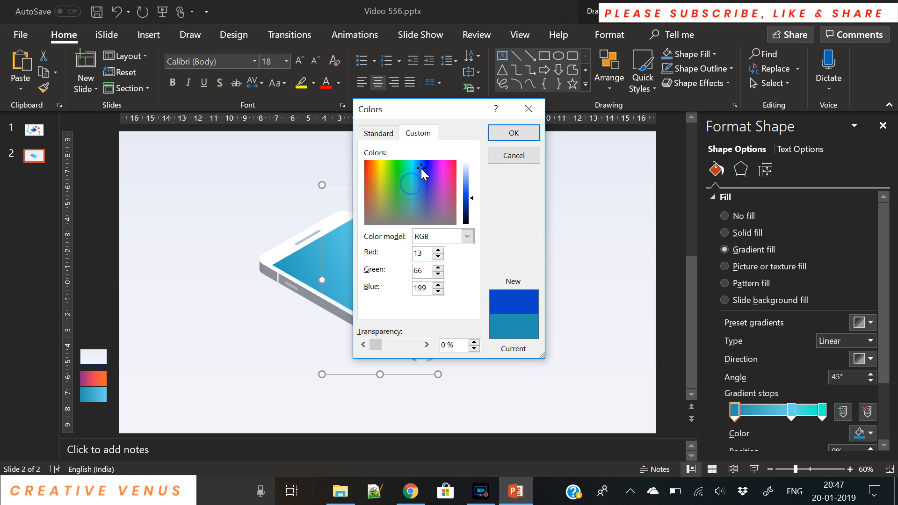
{"action": "left_click", "coordinate": [474, 198]}
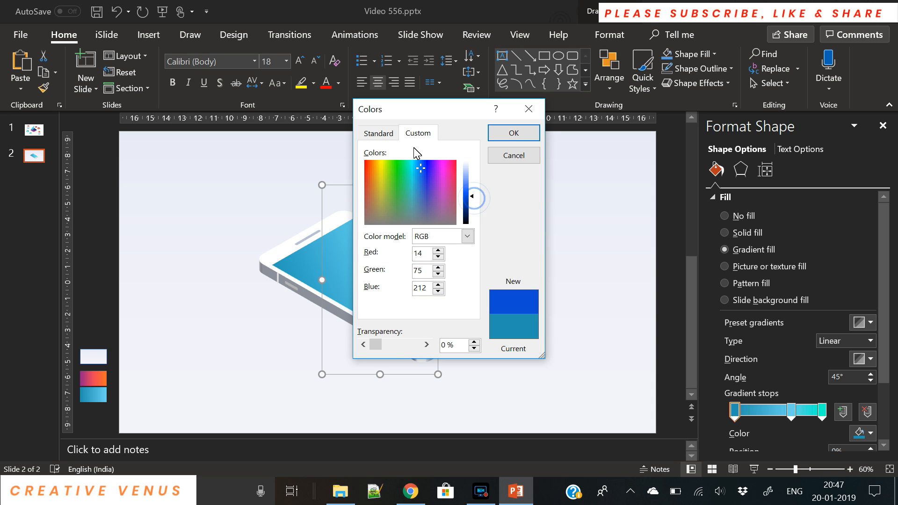
{"action": "left_click", "coordinate": [374, 129]}
{"action": "left_click", "coordinate": [414, 176]}
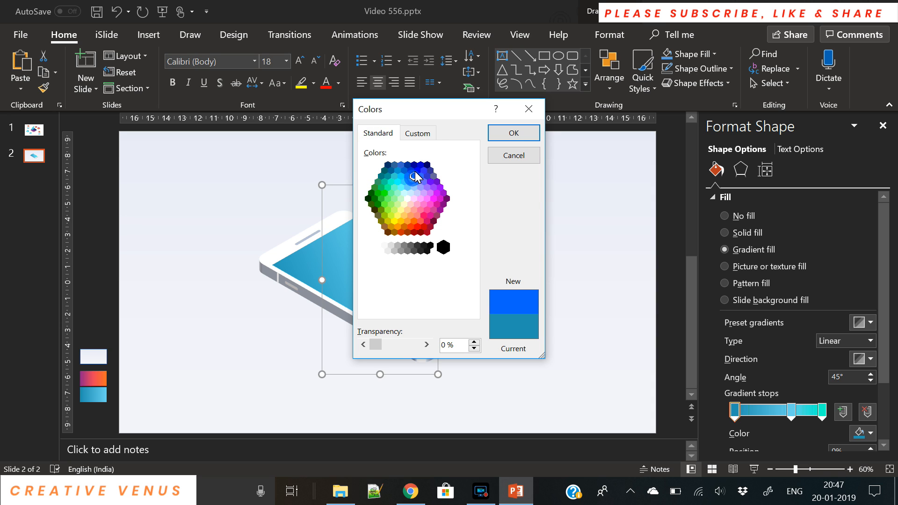
{"action": "left_click", "coordinate": [512, 133]}
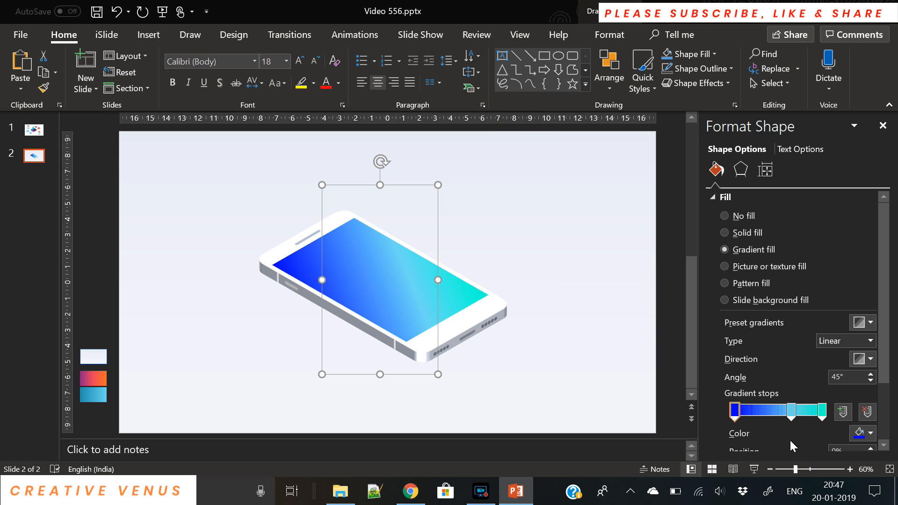
- Try moving the middle light-blue stop of the screen's gradient to 59% and raising its transparency slightly
{"action": "mouse_move", "coordinate": [790, 412]}
{"action": "left_mouse_down"}
{"action": "mouse_move", "coordinate": [777, 414]}
{"action": "mouse_move", "coordinate": [786, 414]}
{"action": "left_mouse_up"}
{"action": "scroll", "coordinate": [888, 360], "scroll_direction": "down", "scroll_amount": 1}
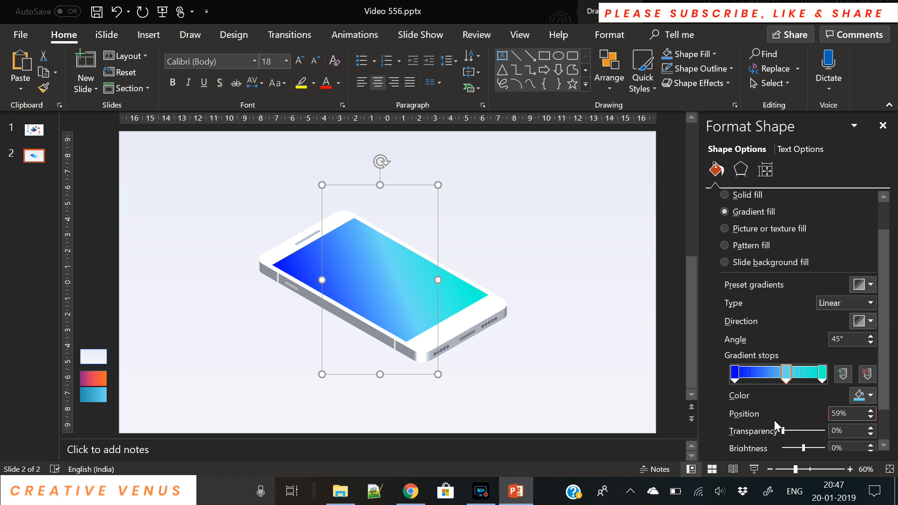
{"action": "left_click_drag", "start_coordinate": [782, 432], "coordinate": [789, 432]}
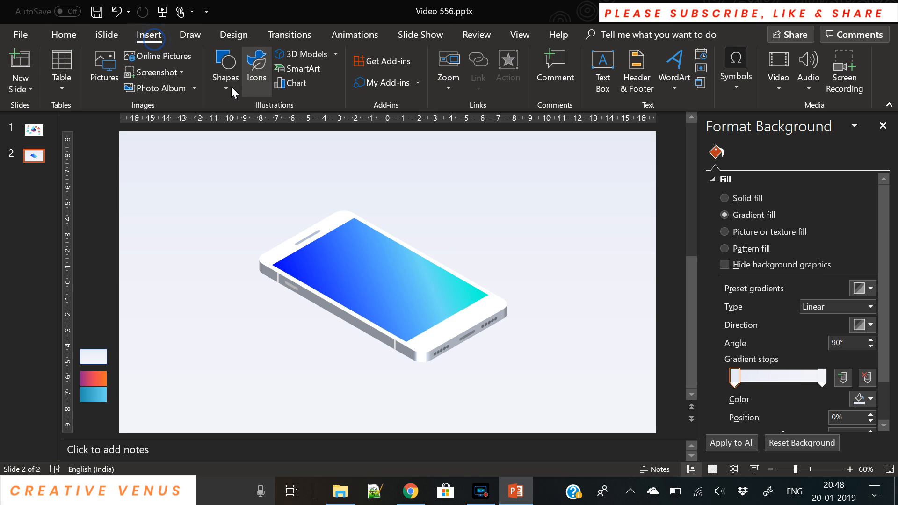
- Draw a rounded square about 2.7 cm wide and 2.67 cm high on the phone screen and fill it white
{"action": "left_click", "coordinate": [226, 85]}
{"action": "left_click", "coordinate": [286, 122]}
{"action": "left_click_drag", "start_coordinate": [206, 200], "coordinate": [347, 270]}
{"action": "left_click", "coordinate": [365, 55]}
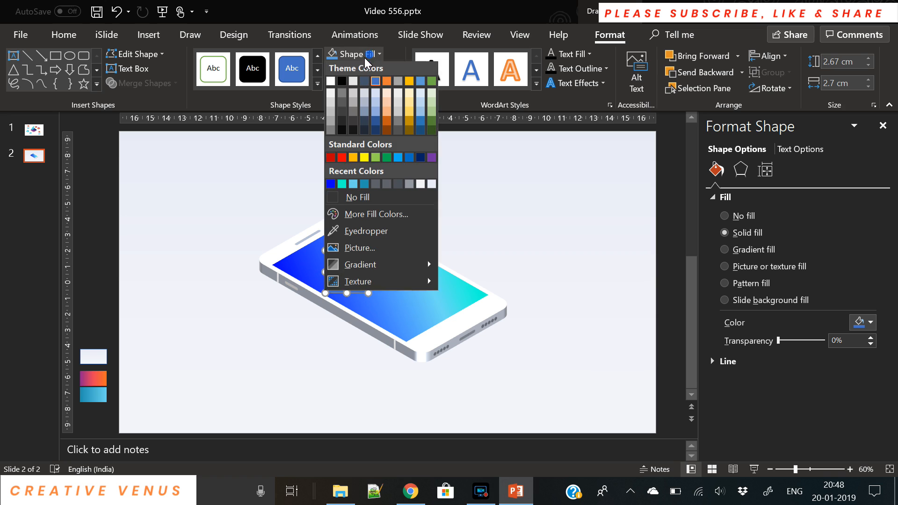
{"action": "left_click", "coordinate": [332, 80]}
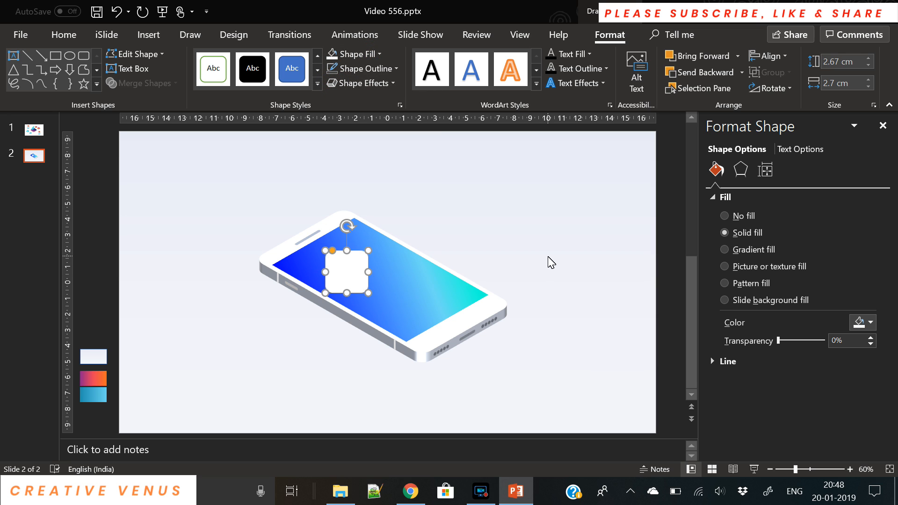
- Try a linear gradient fill on the rounded square, sampling dark teal and light blue from the swatch beside the slide
{"action": "left_click", "coordinate": [758, 249]}
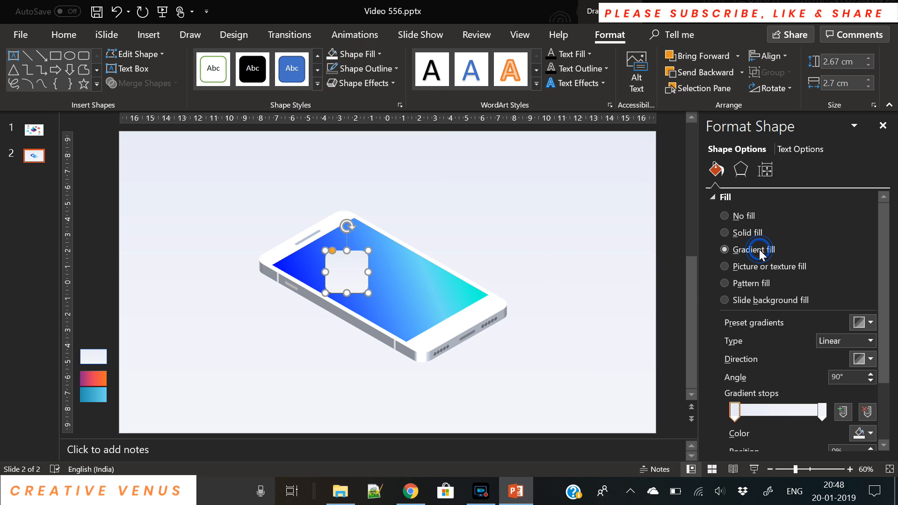
{"action": "left_click", "coordinate": [863, 434]}
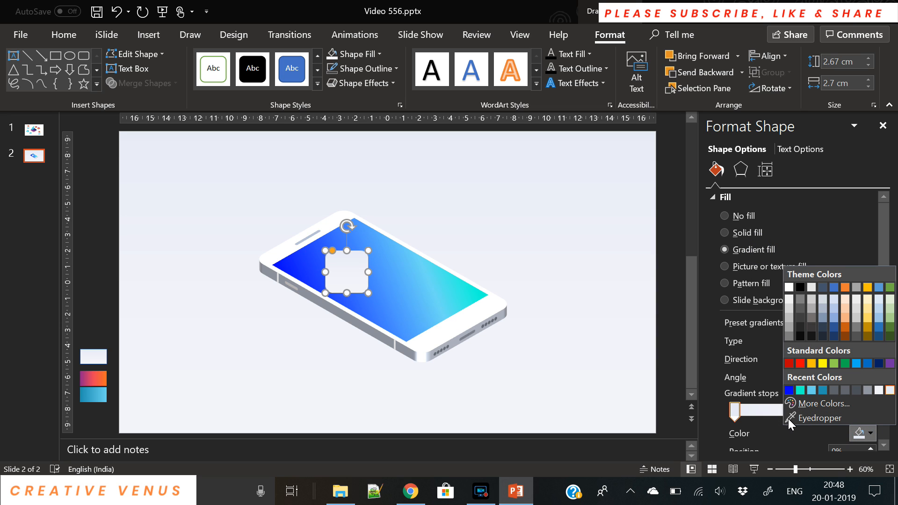
{"action": "left_click", "coordinate": [813, 420]}
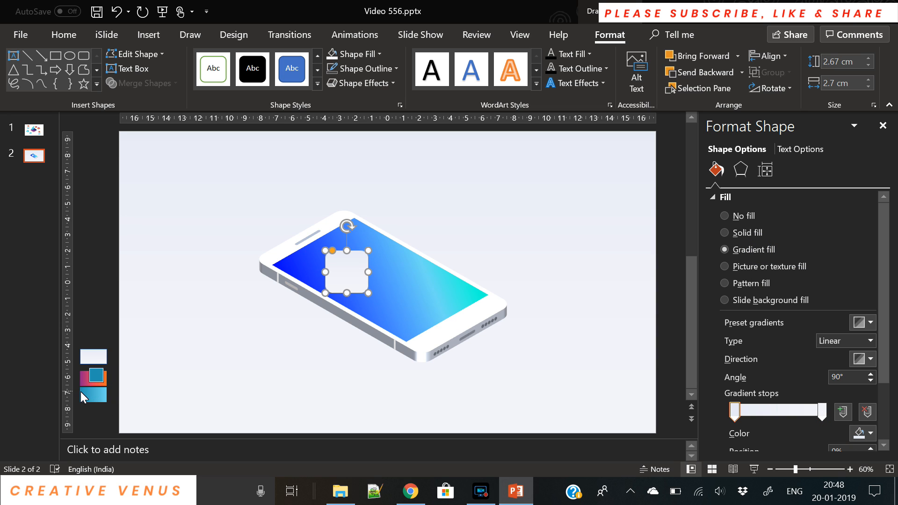
{"action": "left_click", "coordinate": [82, 390]}
{"action": "left_click", "coordinate": [822, 411]}
{"action": "left_click", "coordinate": [864, 433]}
{"action": "left_click", "coordinate": [827, 417]}
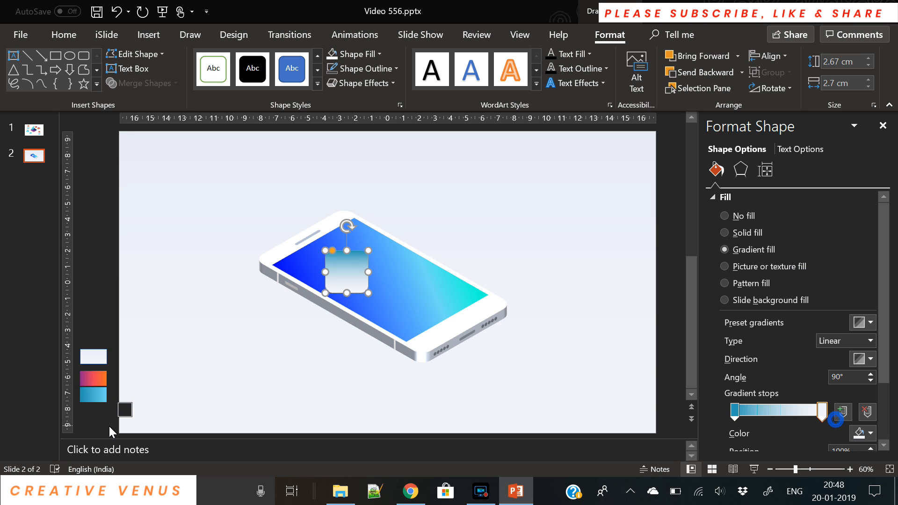
{"action": "left_click", "coordinate": [105, 400]}
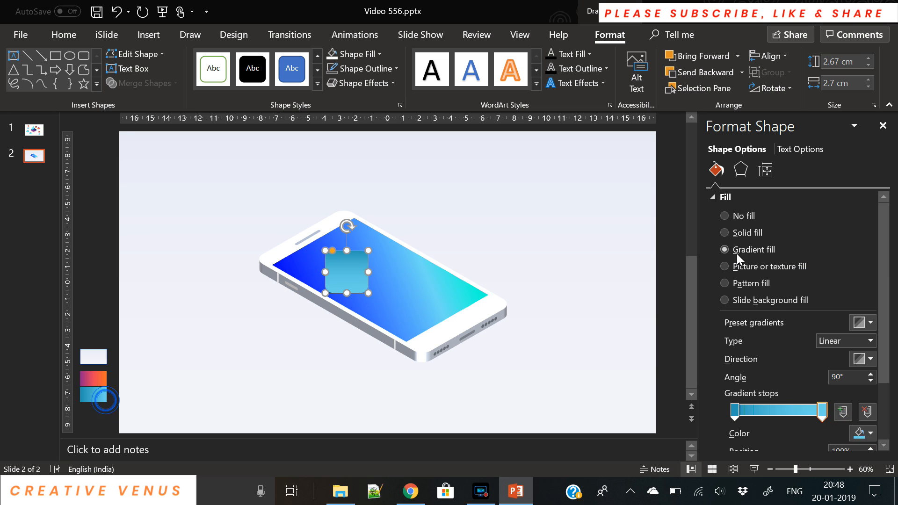
- Apply the isometric top-up rotation preset to the rounded square and move it to the rear corner of the phone screen as an app tile
{"action": "left_click", "coordinate": [749, 172]}
{"action": "scroll", "coordinate": [858, 345], "scroll_direction": "down", "scroll_amount": 5}
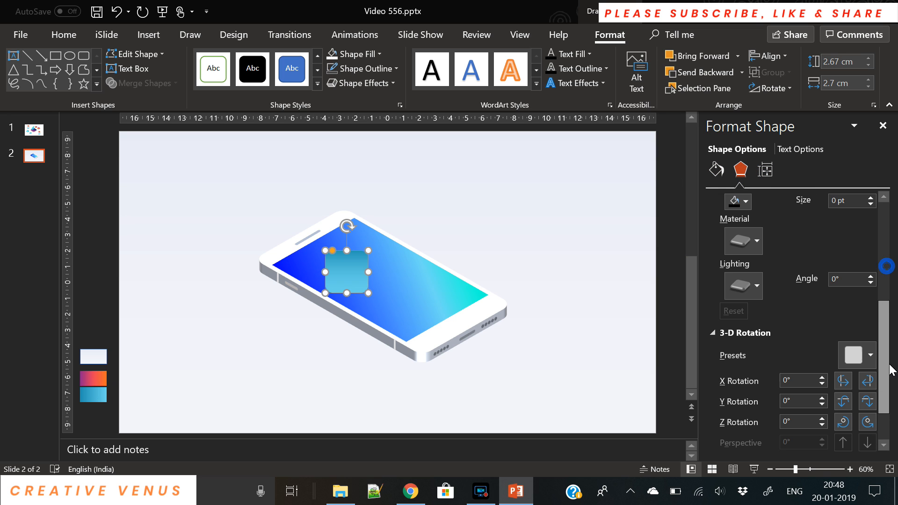
{"action": "left_click", "coordinate": [857, 345]}
{"action": "left_click", "coordinate": [817, 106]}
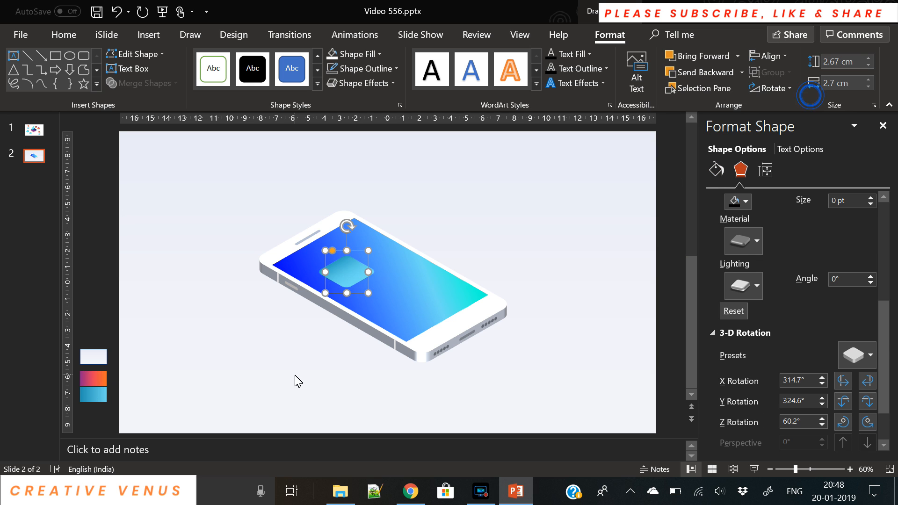
{"action": "left_click_drag", "start_coordinate": [355, 268], "coordinate": [329, 261]}
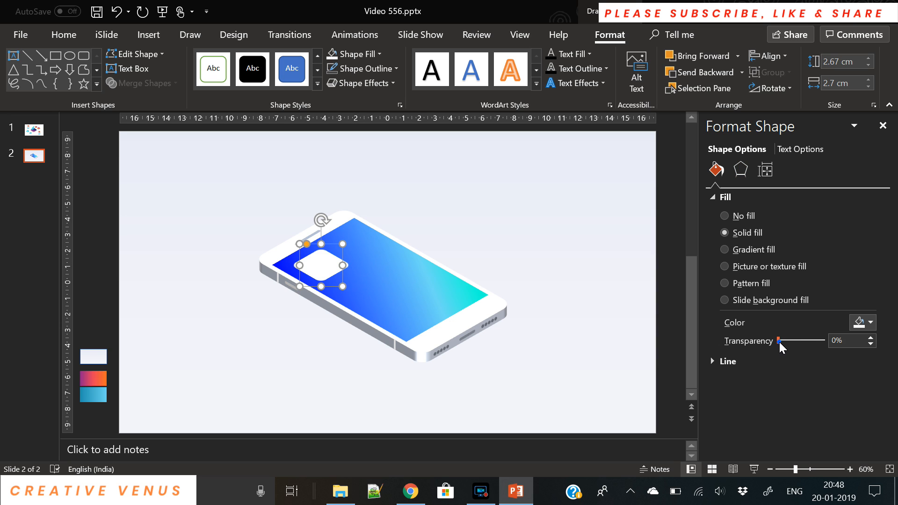
- Set the white app tile's transparency to 77% and place a copy beside it across the screen's width
{"action": "left_click_drag", "start_coordinate": [779, 340], "coordinate": [814, 341]}
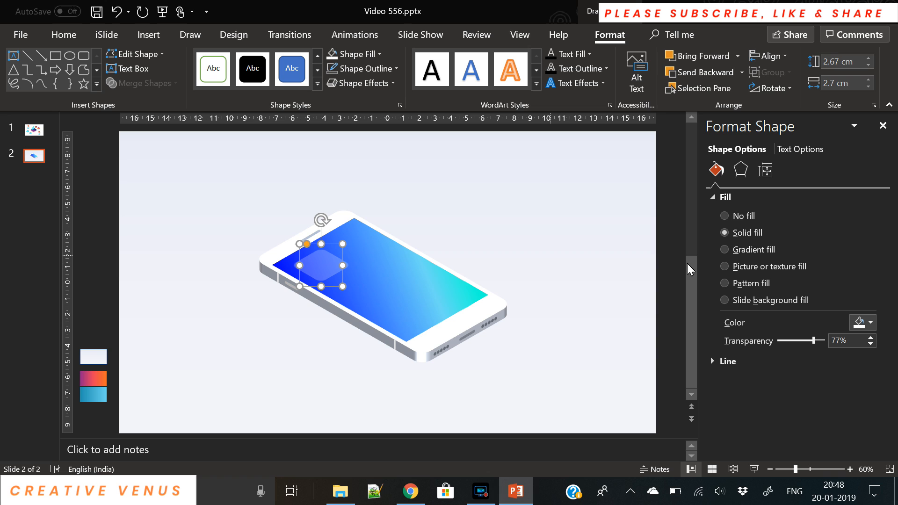
{"action": "key", "text": "ctrl+v"}
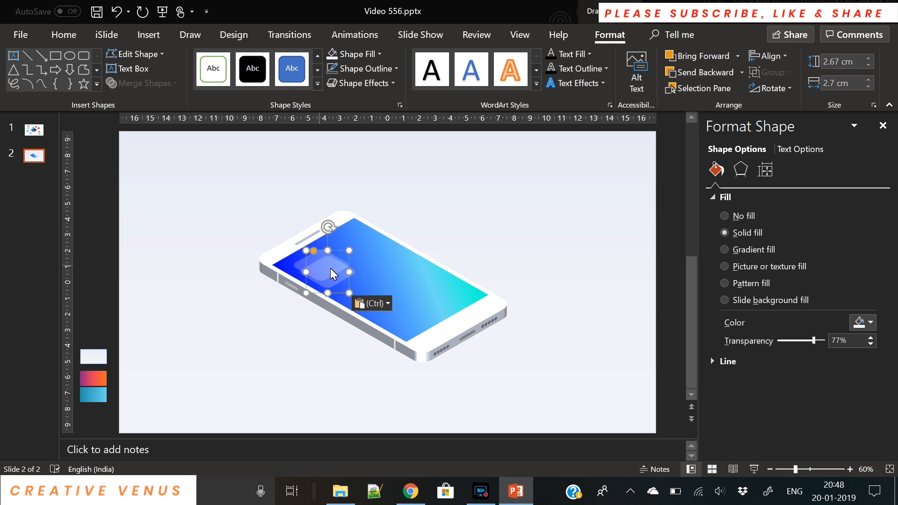
{"action": "left_click_drag", "start_coordinate": [326, 276], "coordinate": [357, 249]}
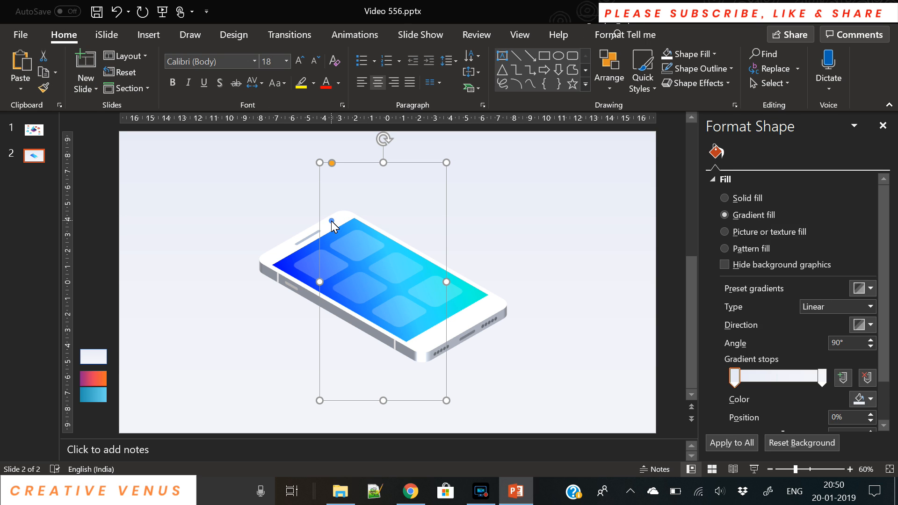
- Duplicate the phone's white slab and place the copy in front of the phone on the slide's lower-left area
{"action": "left_click", "coordinate": [331, 224]}
{"action": "key", "text": "ctrl+v"}
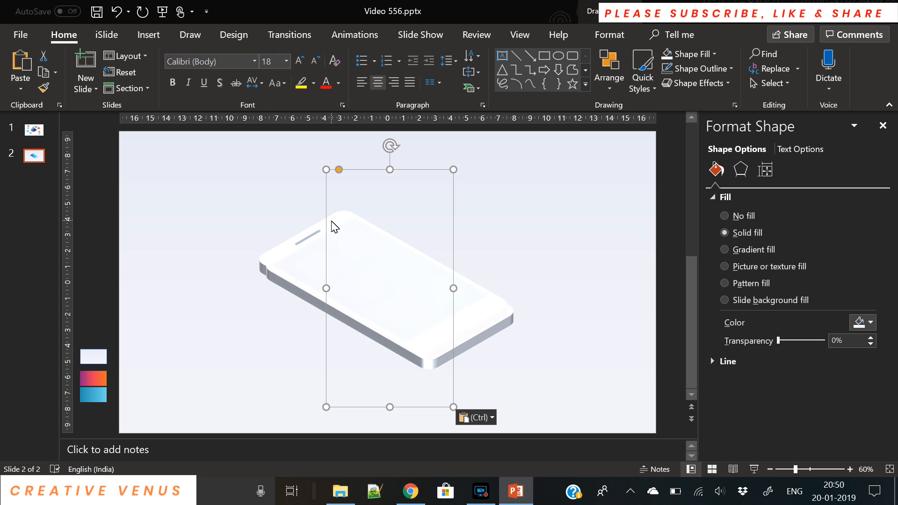
{"action": "left_click_drag", "start_coordinate": [363, 275], "coordinate": [257, 335]}
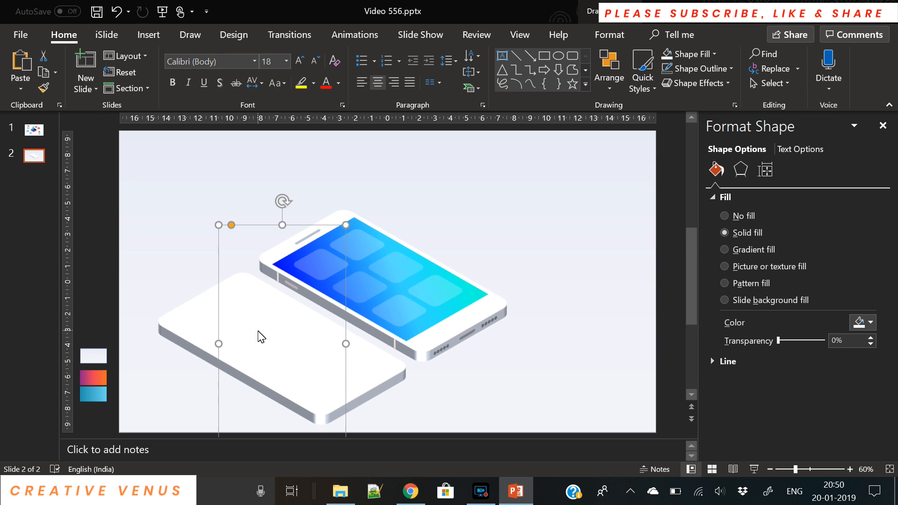
- Set the 3-D depth size of the copied white slab to 0 pt, flattening it into a plain isometric shape
{"action": "left_click", "coordinate": [736, 179]}
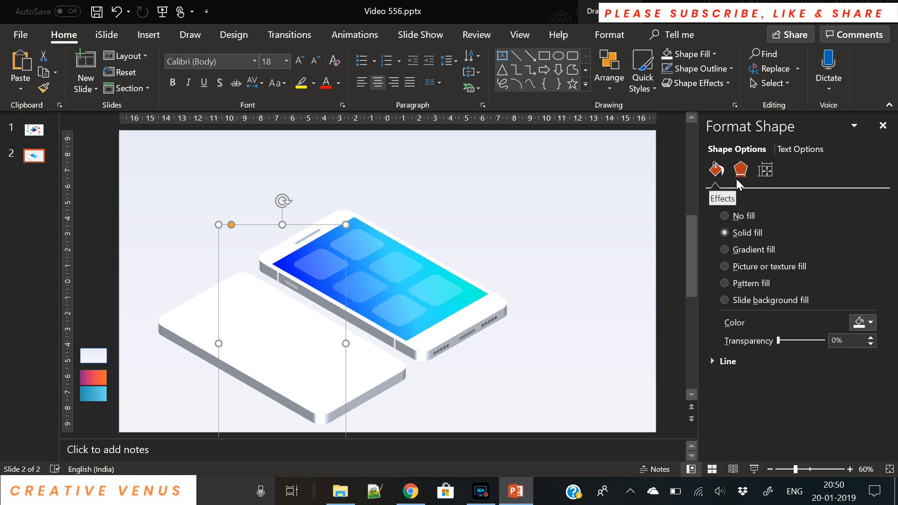
{"action": "left_click", "coordinate": [745, 173]}
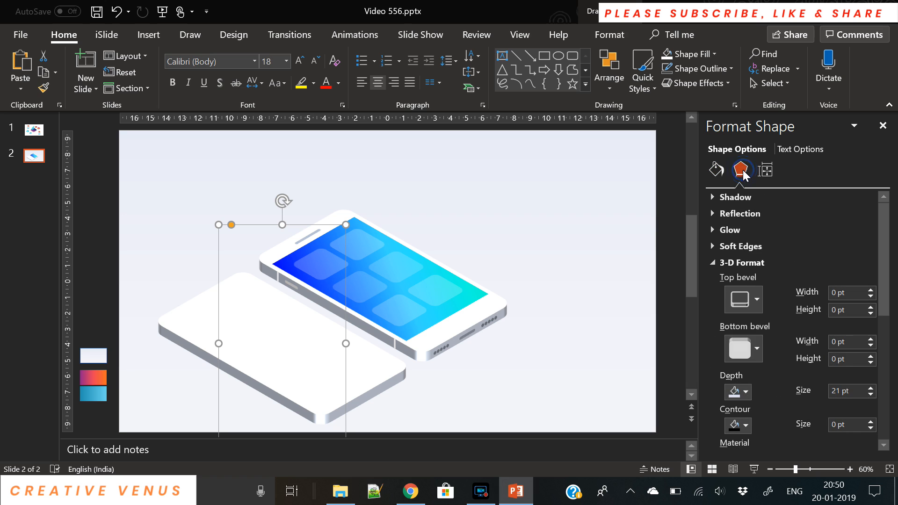
{"action": "left_click_drag", "start_coordinate": [879, 286], "coordinate": [859, 320]}
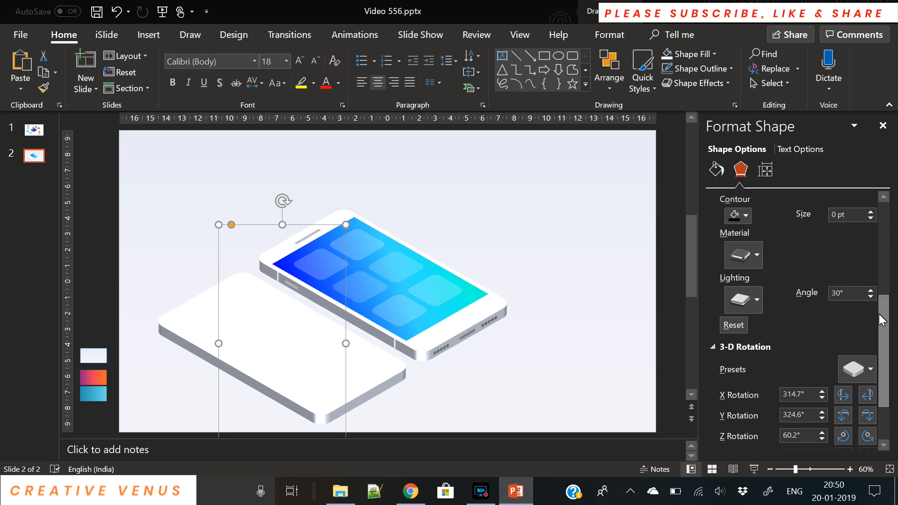
{"action": "scroll", "coordinate": [878, 313], "scroll_direction": "up", "scroll_amount": 3}
{"action": "left_click_drag", "start_coordinate": [860, 300], "coordinate": [783, 300]}
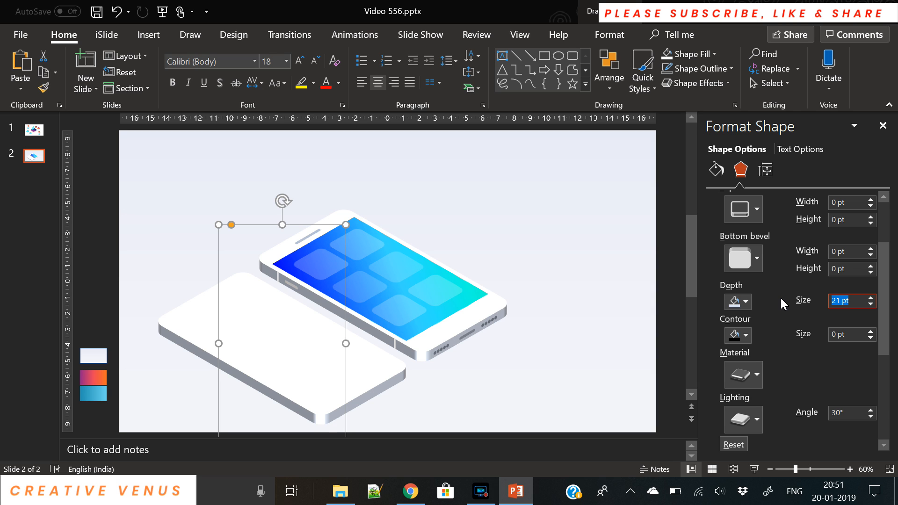
{"action": "type", "text": "0"}
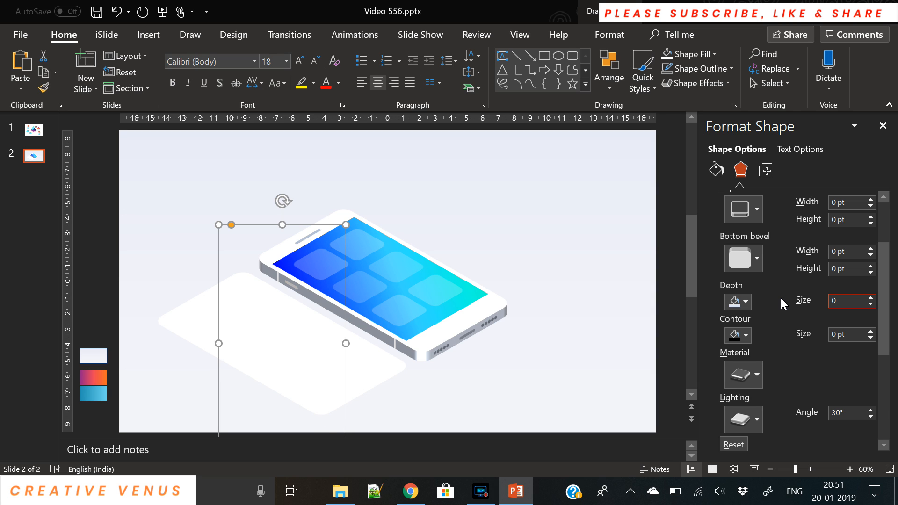
- Fill the flattened slab copy with the darkest blue-gray theme color
{"action": "left_click", "coordinate": [715, 170]}
{"action": "left_click", "coordinate": [860, 324]}
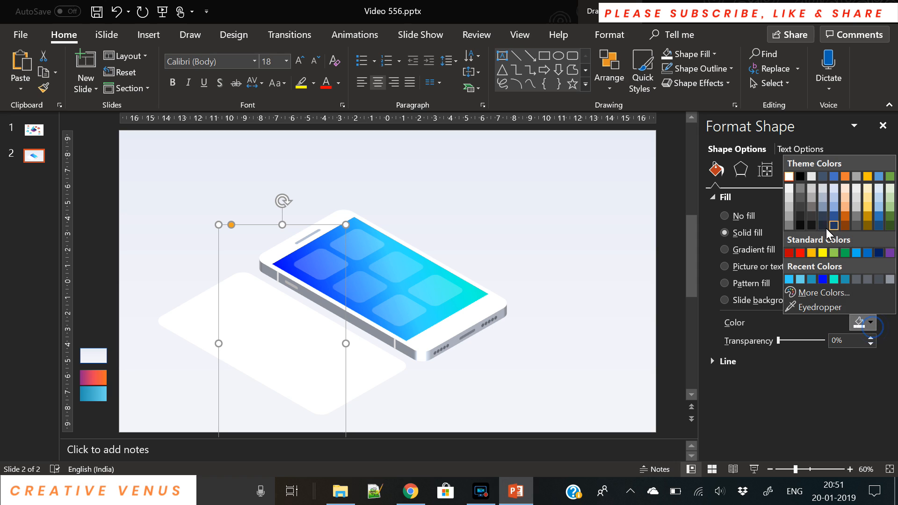
{"action": "left_click", "coordinate": [821, 225]}
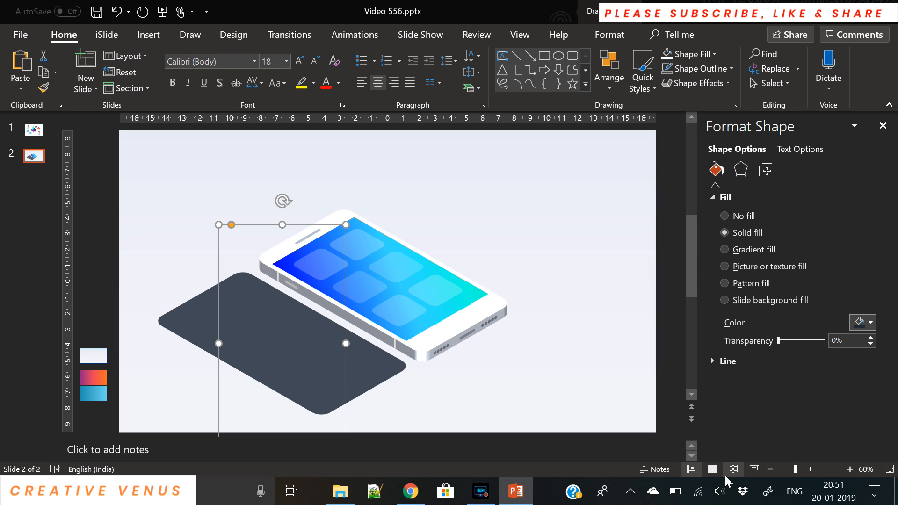
- Give the dark flat shape a wide soft edge that blurs it into a shadow, and set its fill transparency to 62%
{"action": "left_click", "coordinate": [745, 175]}
{"action": "left_click", "coordinate": [740, 248]}
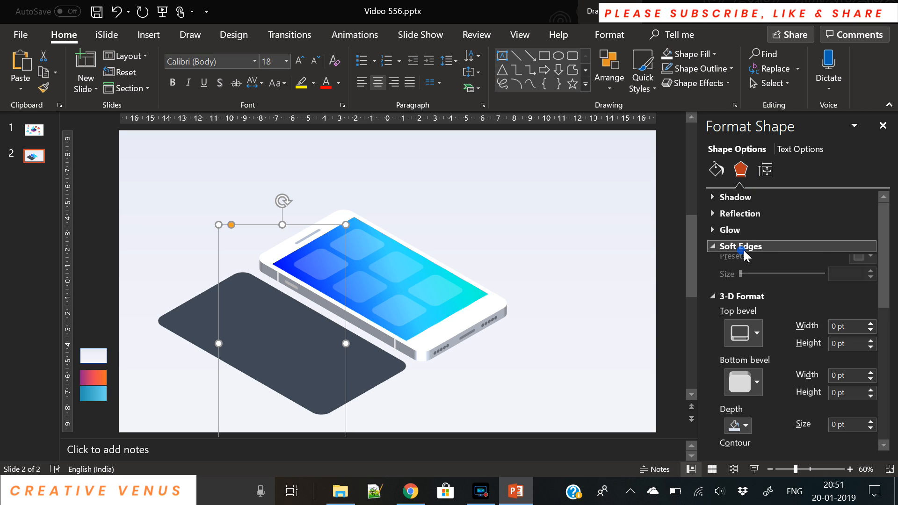
{"action": "left_click_drag", "start_coordinate": [742, 280], "coordinate": [752, 282]}
{"action": "left_click", "coordinate": [715, 169]}
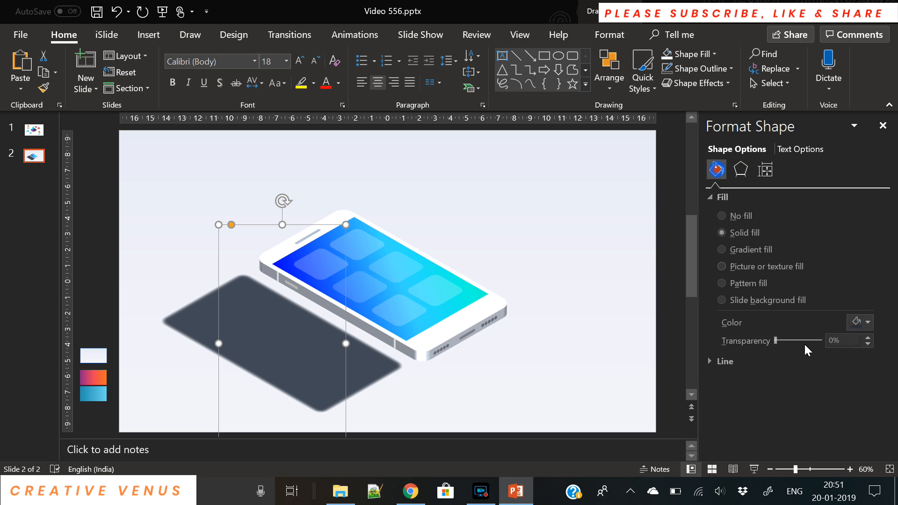
{"action": "left_click_drag", "start_coordinate": [778, 339], "coordinate": [722, 320]}
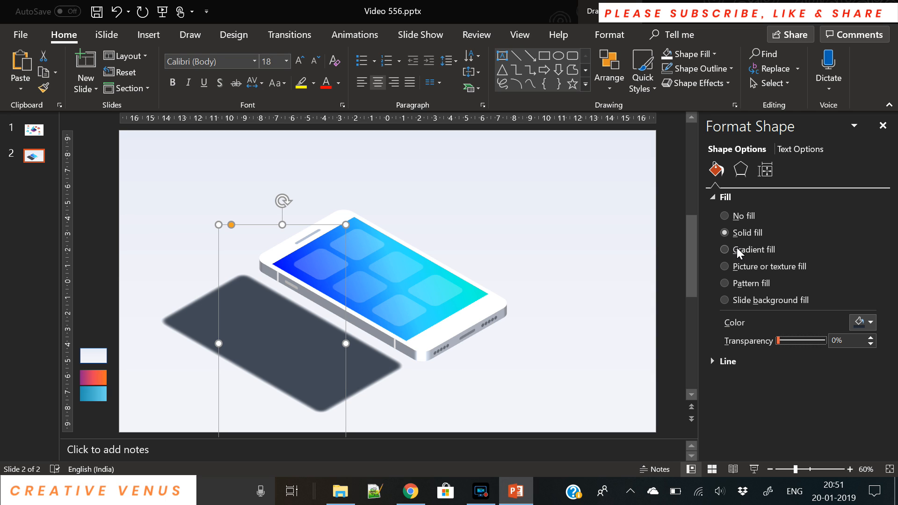
{"action": "left_click_drag", "start_coordinate": [780, 338], "coordinate": [802, 344]}
{"action": "left_click", "coordinate": [741, 170]}
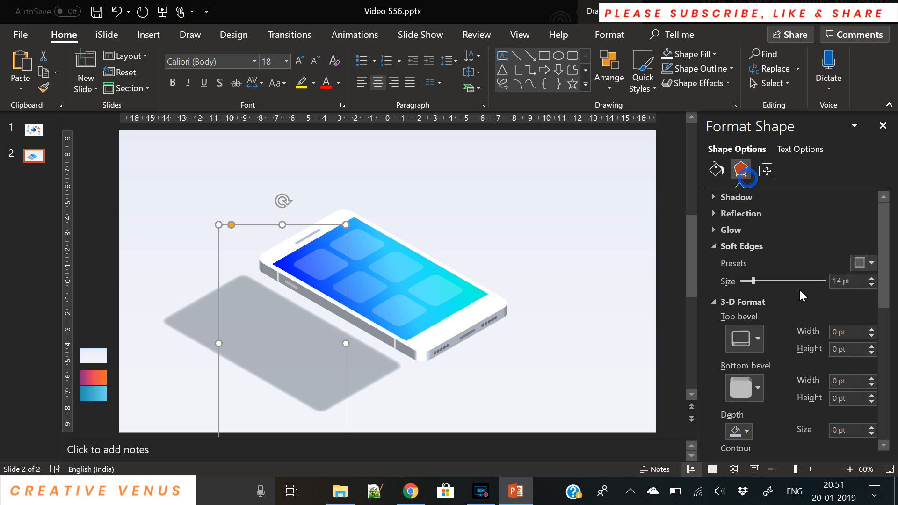
{"action": "left_click_drag", "start_coordinate": [761, 280], "coordinate": [805, 283]}
{"action": "left_click", "coordinate": [716, 168]}
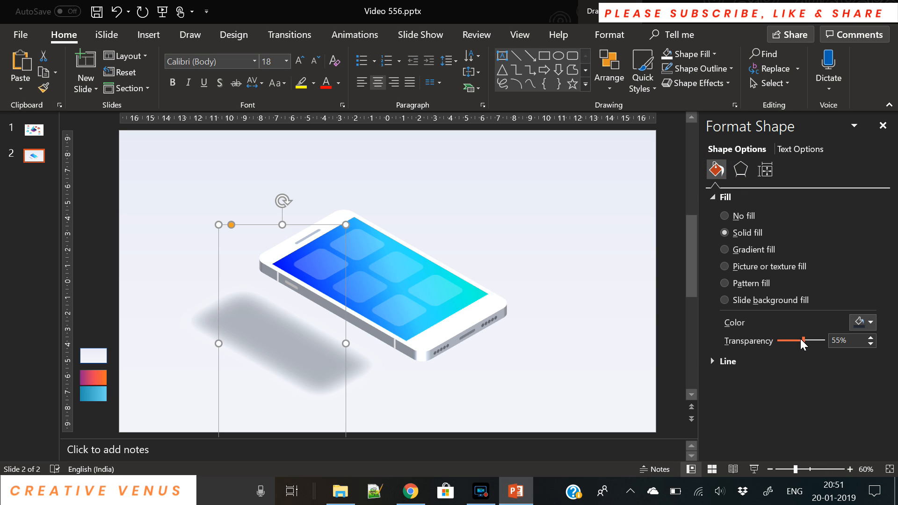
{"action": "mouse_move", "coordinate": [802, 340]}
{"action": "left_mouse_down"}
{"action": "mouse_move", "coordinate": [818, 341]}
{"action": "mouse_move", "coordinate": [806, 341]}
{"action": "left_mouse_up"}
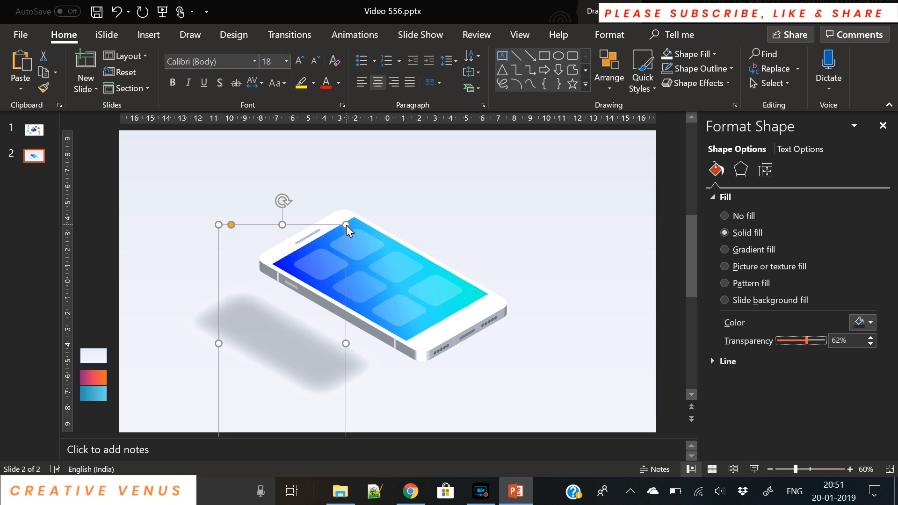